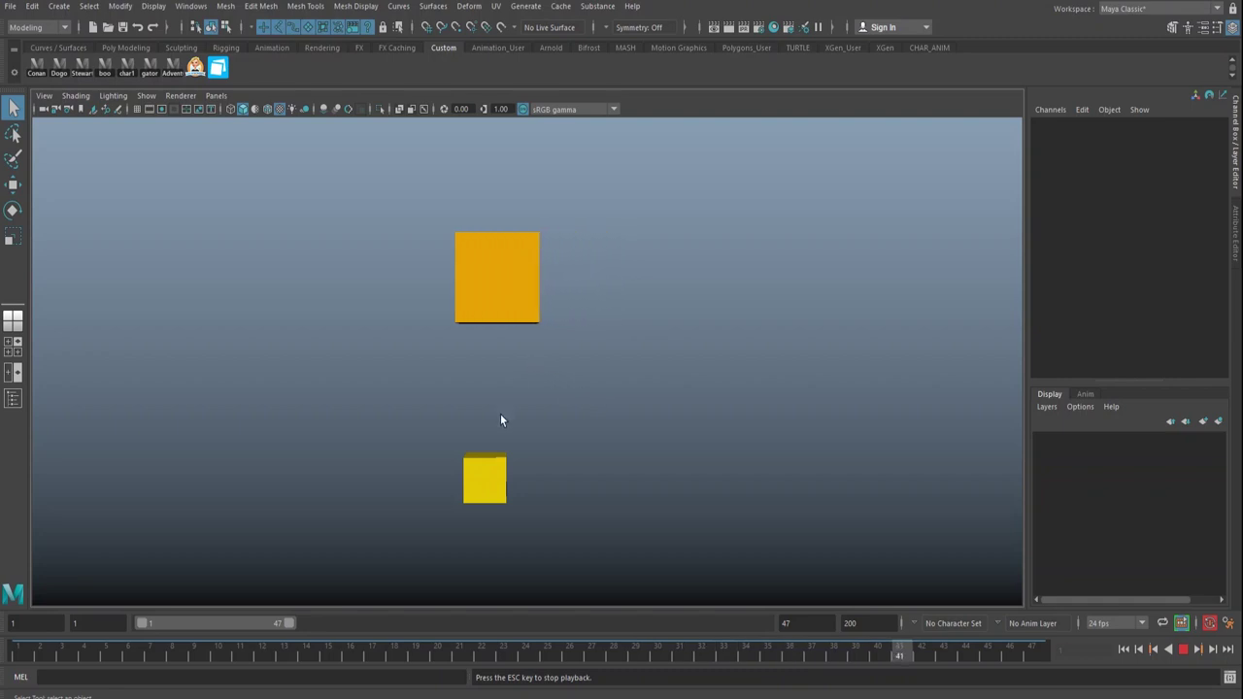
Step: At frame 22, tilt the orange cube about 74 degrees around Z and key the pose
{"action": "left_click", "coordinate": [495, 489]}
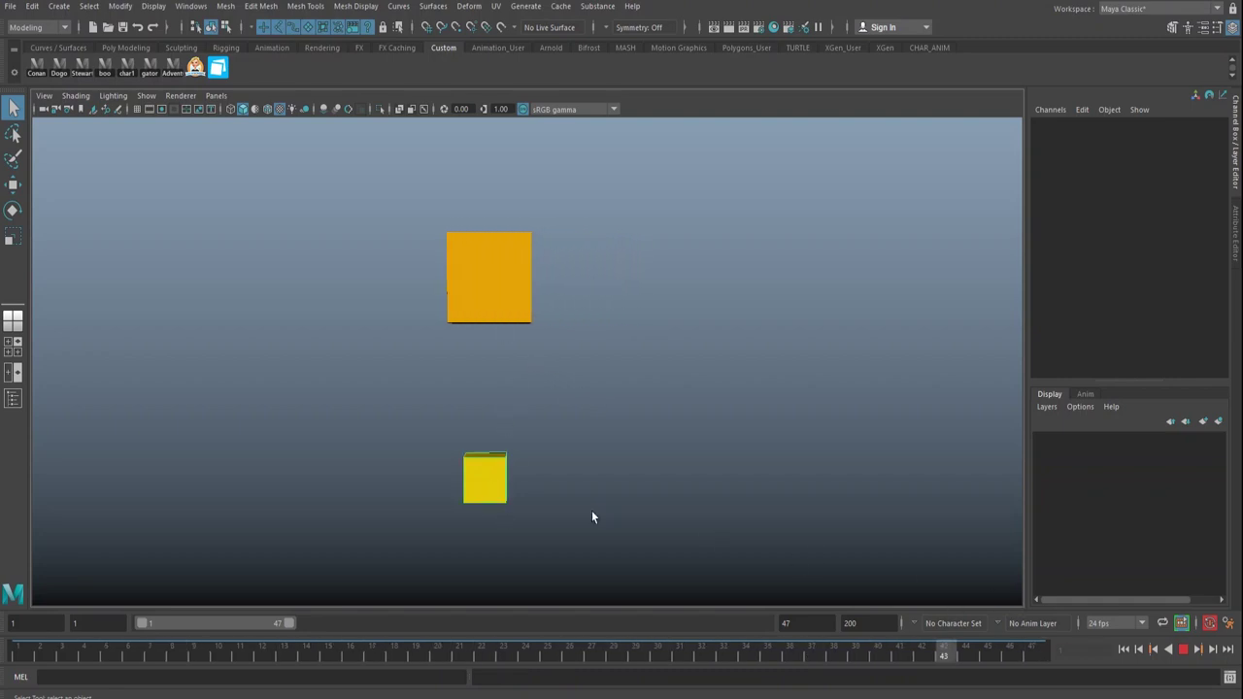
{"action": "left_click", "coordinate": [507, 269]}
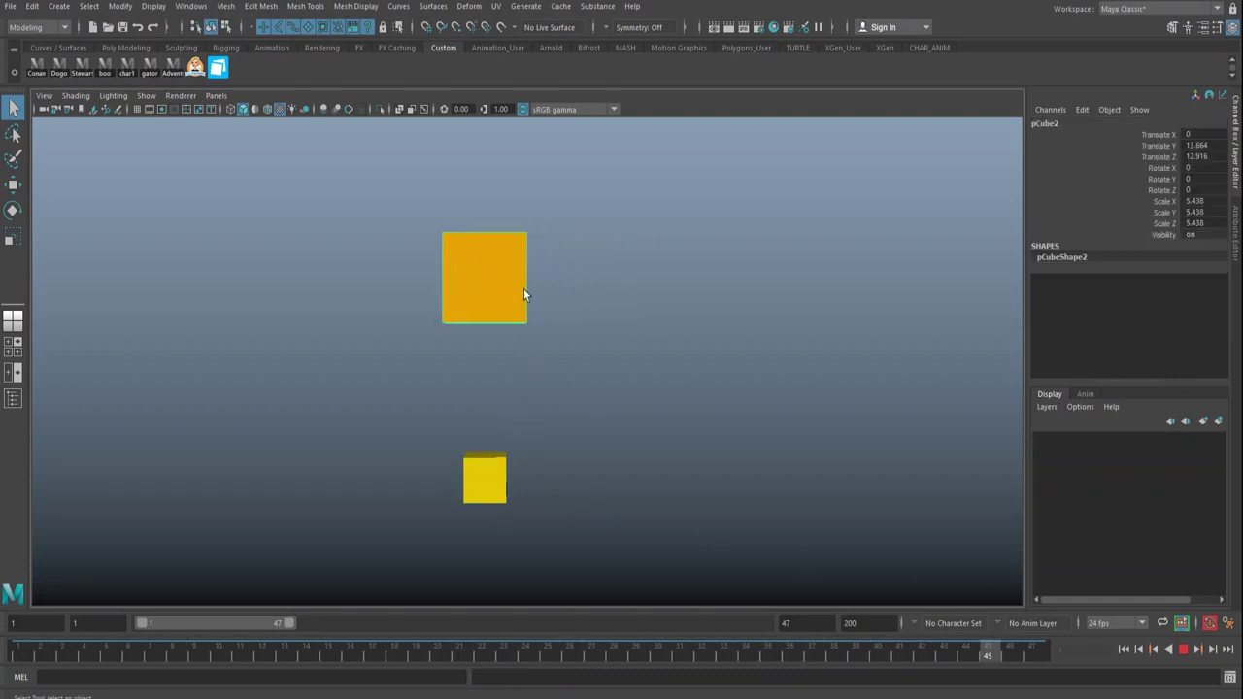
{"action": "left_click", "coordinate": [1183, 649]}
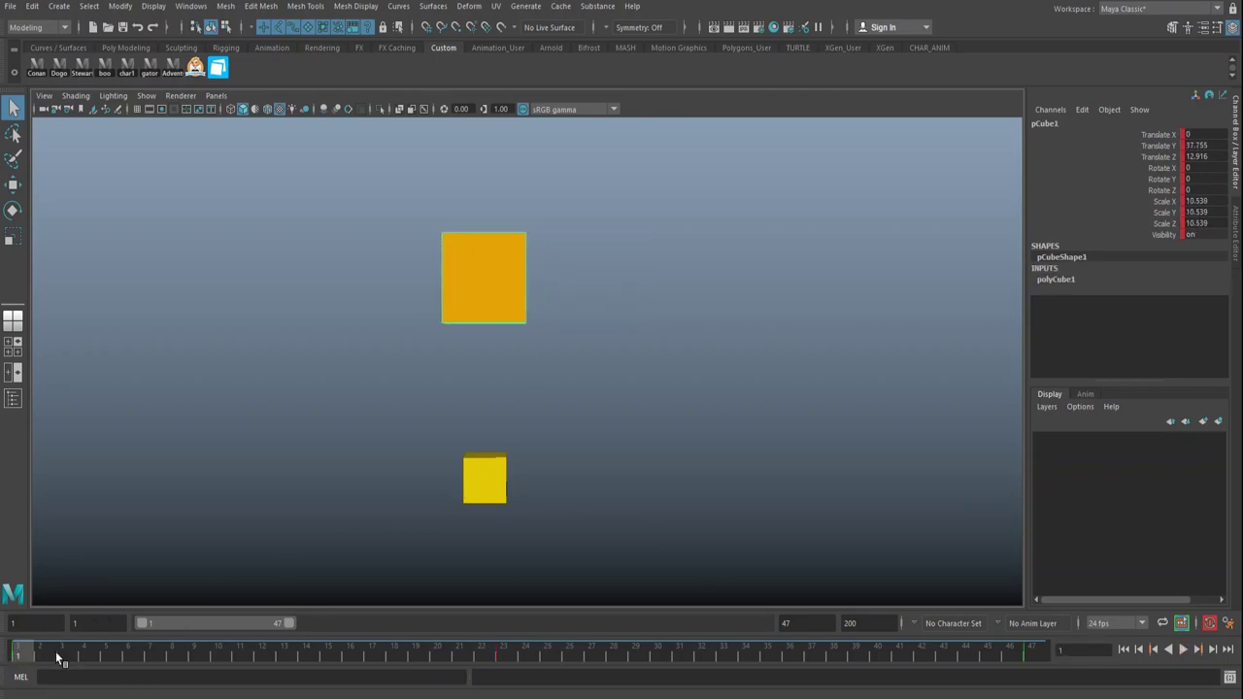
{"action": "left_click_drag", "start_coordinate": [55, 651], "coordinate": [507, 652]}
{"action": "key", "text": "e"}
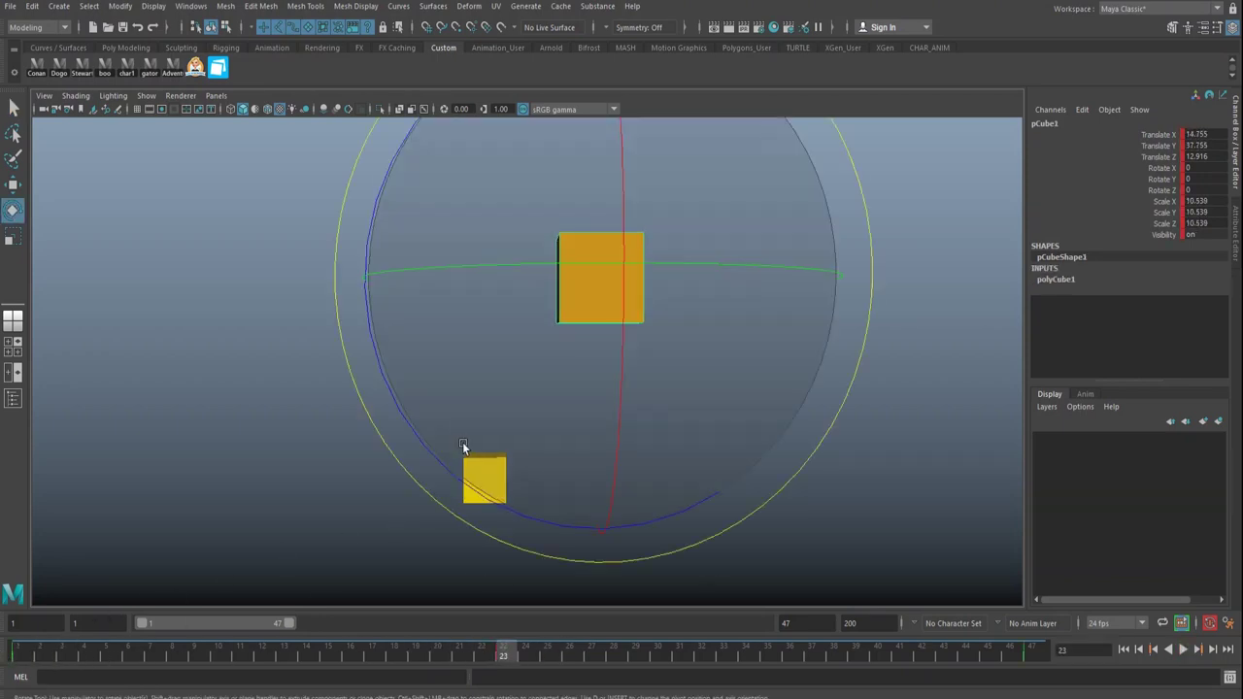
{"action": "left_click_drag", "start_coordinate": [489, 488], "coordinate": [720, 494]}
{"action": "key", "text": "q"}
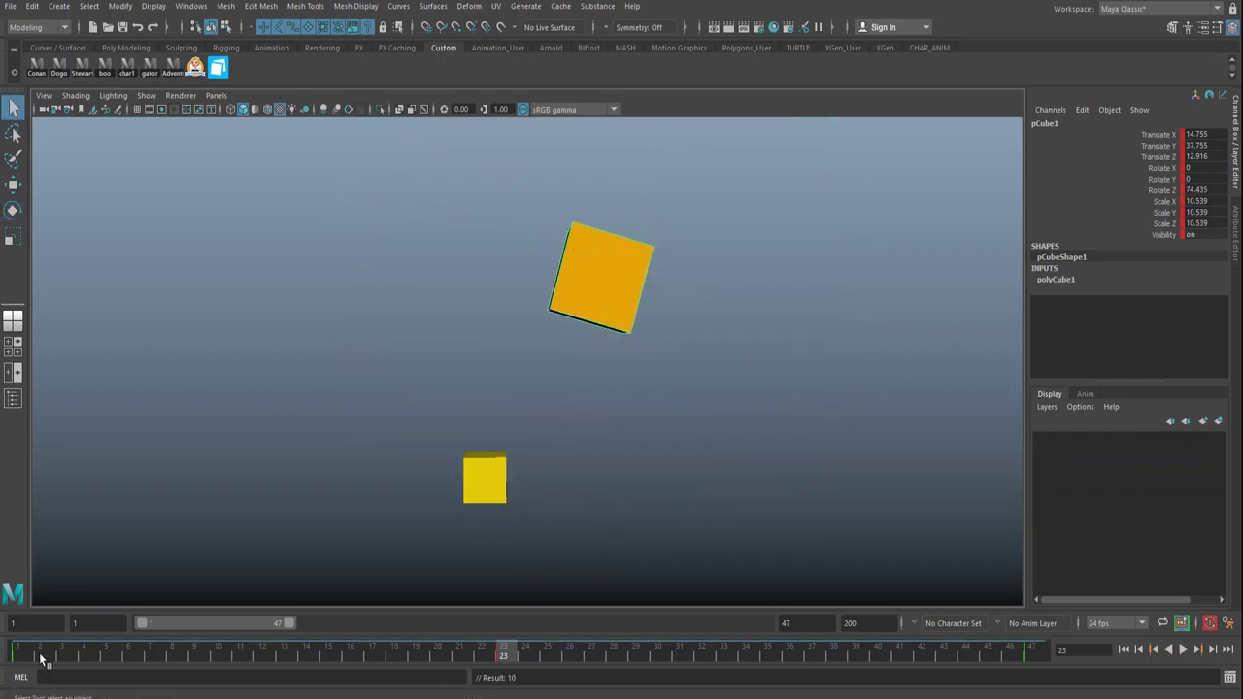
{"action": "key", "text": "alt+shift+v"}
Step: Play the animation to check the tilt, then stop and return to frame 1
{"action": "left_click", "coordinate": [1183, 650]}
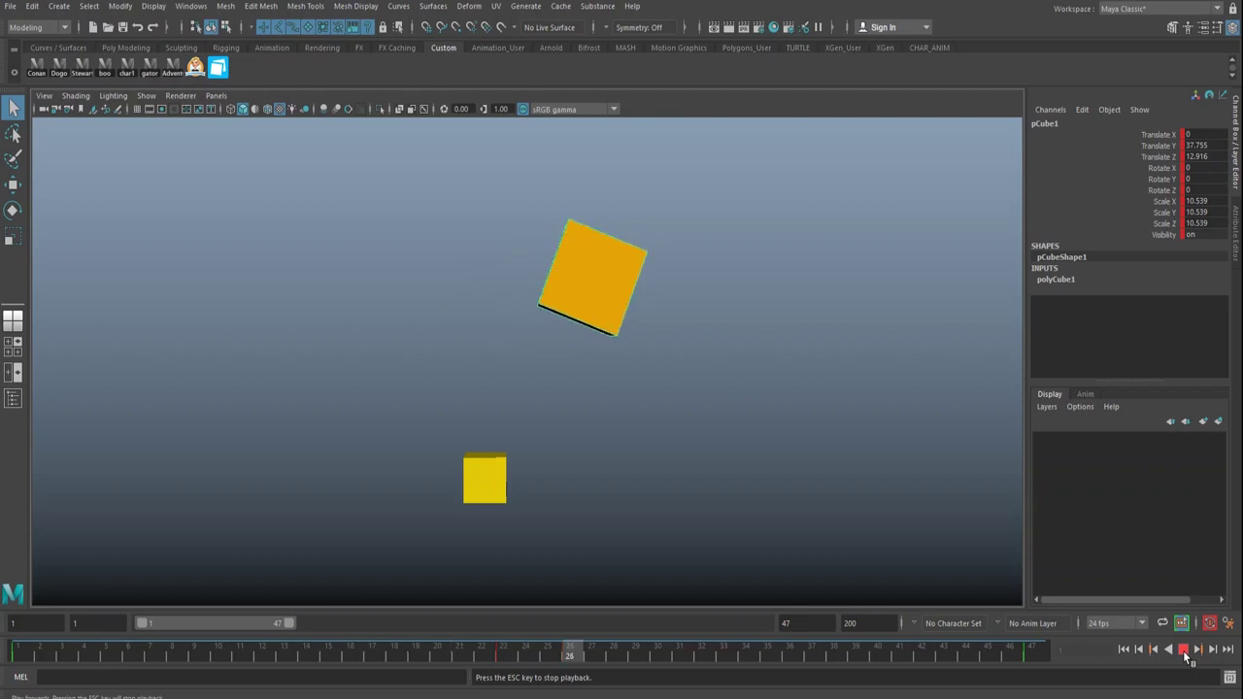
{"action": "left_click", "coordinate": [1183, 651]}
{"action": "left_click", "coordinate": [18, 656]}
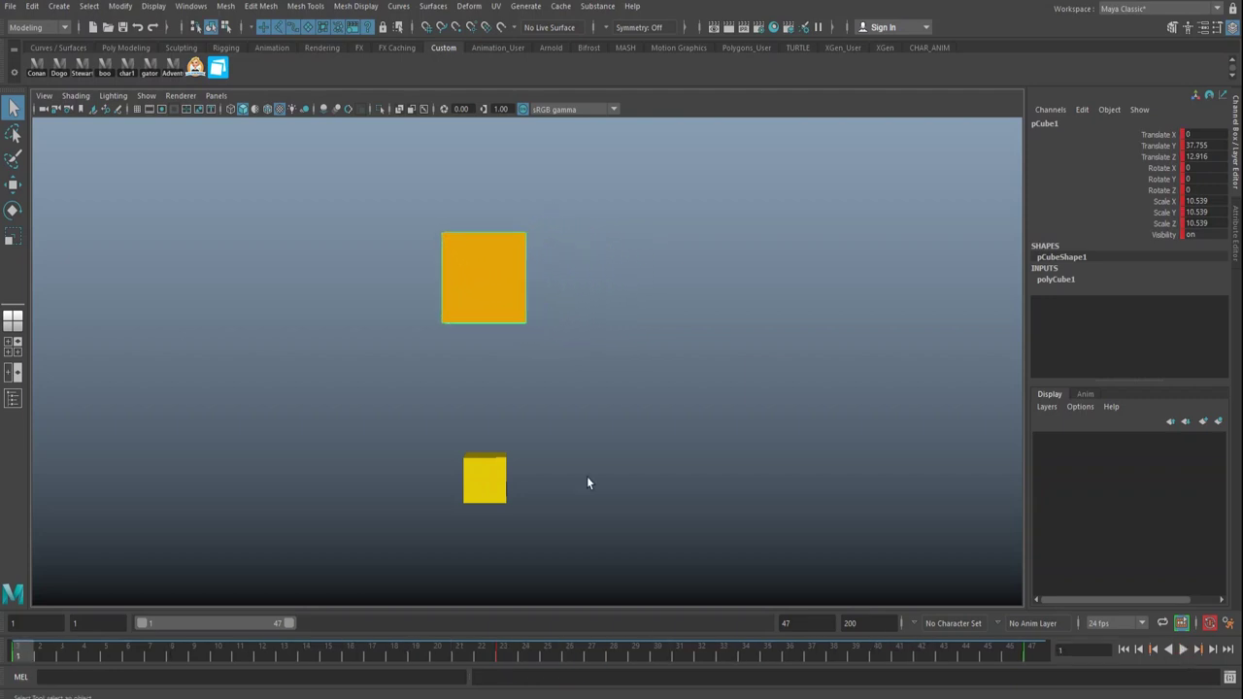
Step: Select the orange cube as parent, then add the yellow cube as child
{"action": "left_click", "coordinate": [559, 408]}
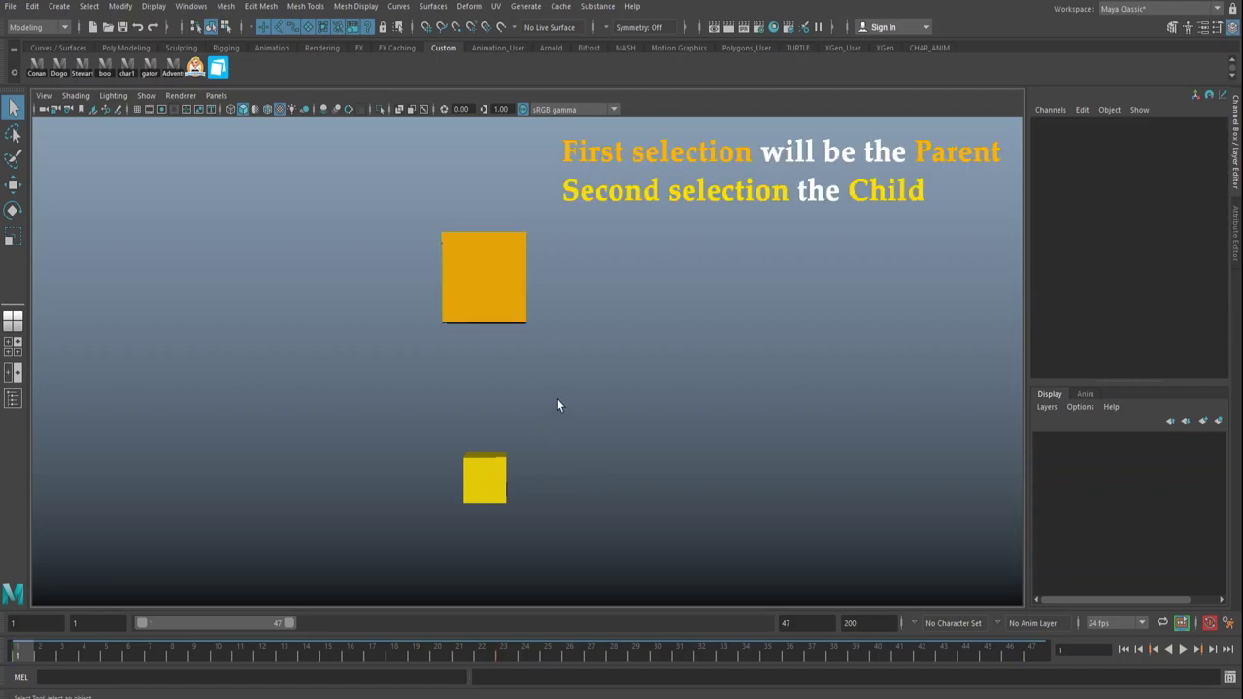
{"action": "left_click", "coordinate": [496, 482]}
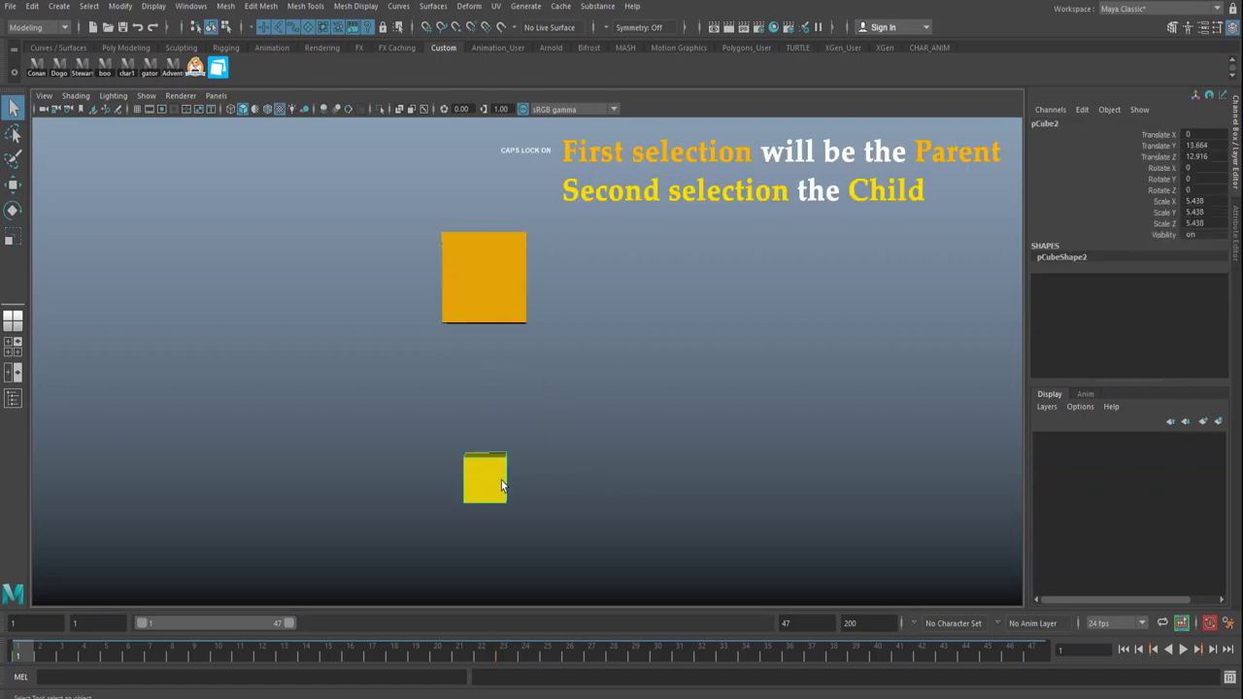
{"action": "left_click", "coordinate": [497, 318]}
{"action": "left_click", "coordinate": [500, 483], "text": "shift"}
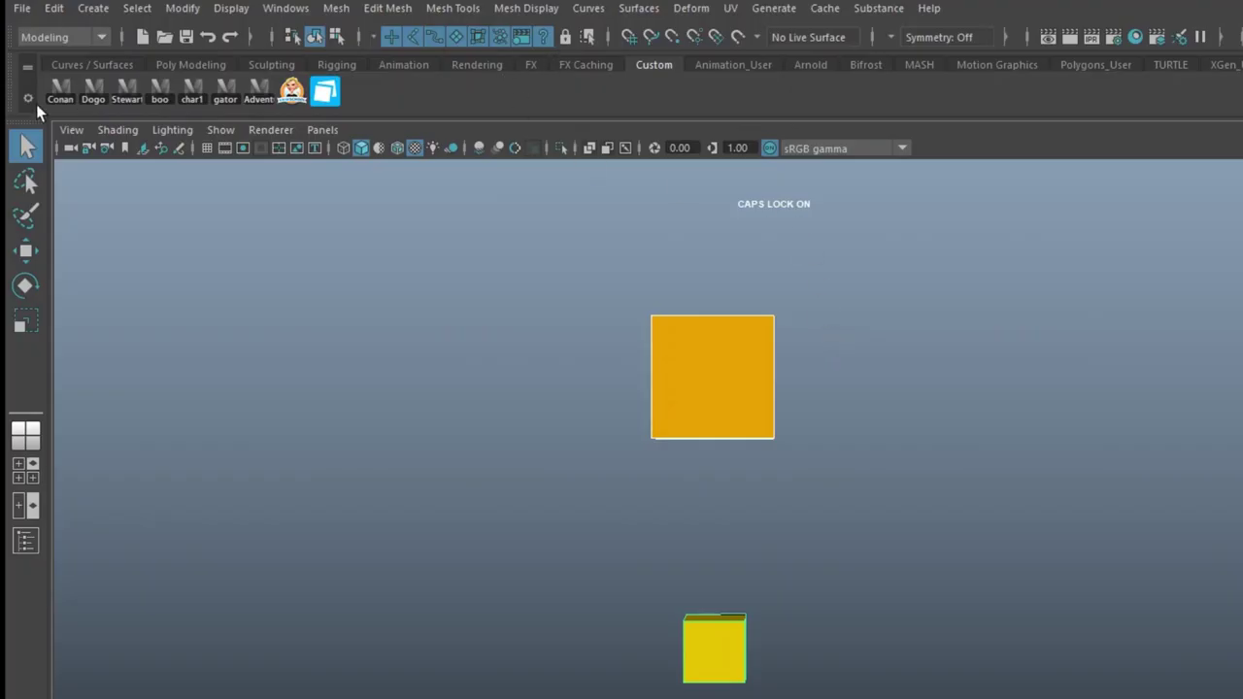
{"action": "left_click", "coordinate": [59, 36]}
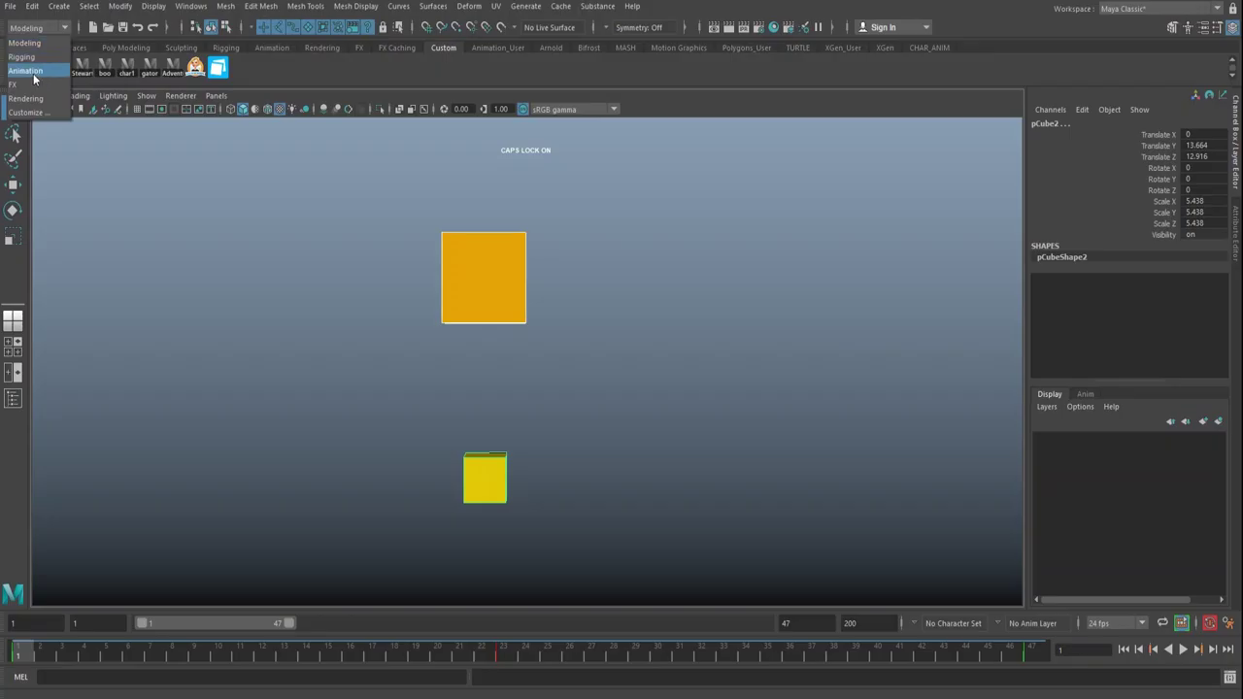
Step: Parent-constrain the yellow cube to the orange cube with Translate All and Maintain offset, then play
{"action": "left_click", "coordinate": [28, 72]}
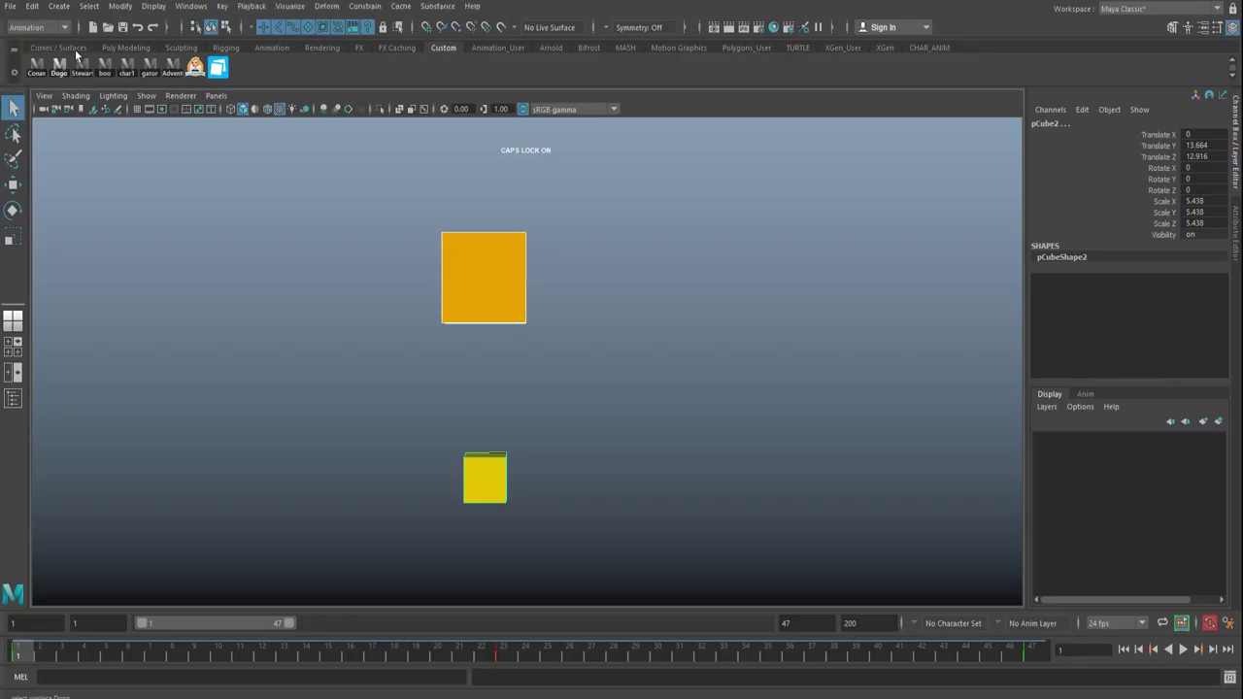
{"action": "left_click", "coordinate": [365, 7]}
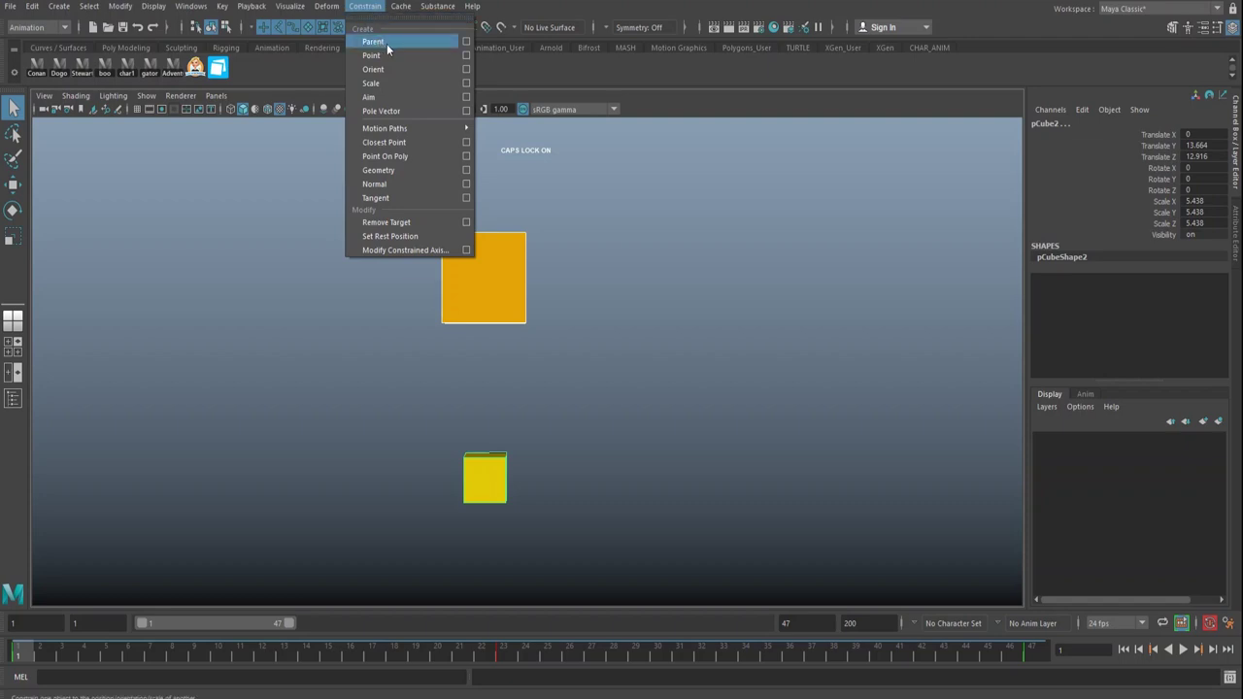
{"action": "left_click", "coordinate": [467, 46]}
{"action": "left_click_drag", "start_coordinate": [588, 285], "coordinate": [771, 235]}
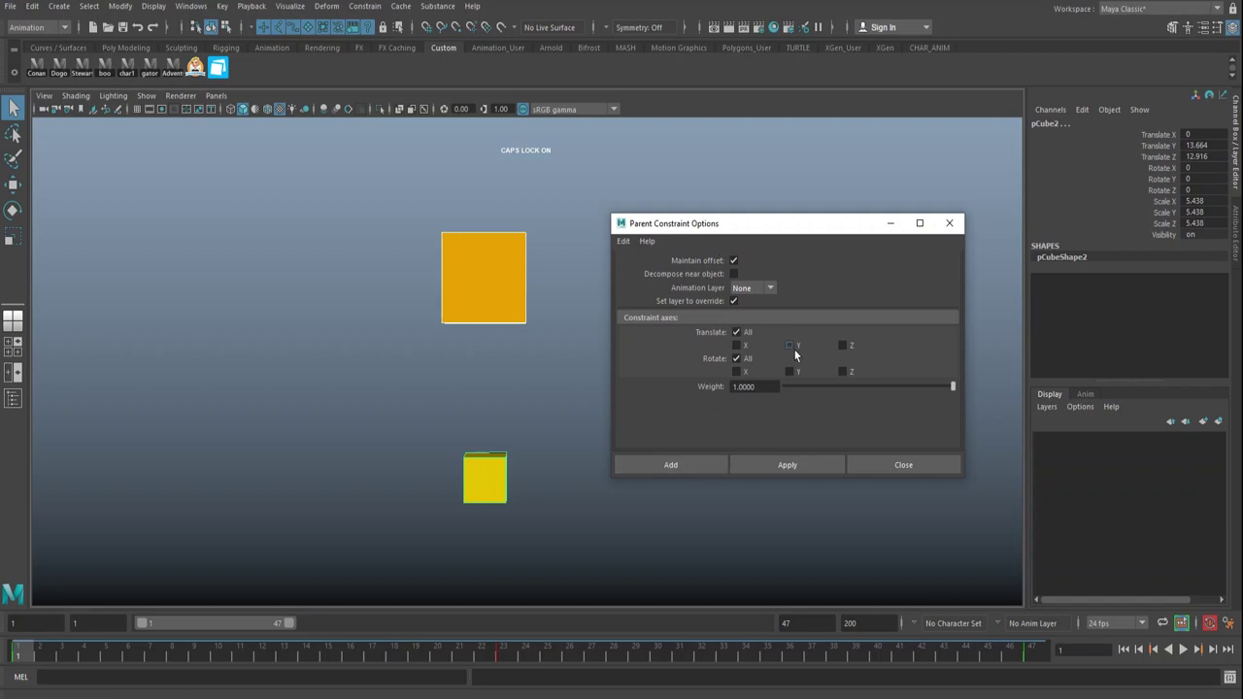
{"action": "left_click", "coordinate": [736, 346]}
{"action": "left_click", "coordinate": [790, 346]}
{"action": "left_click", "coordinate": [737, 345]}
{"action": "left_click", "coordinate": [736, 332]}
{"action": "left_click", "coordinate": [686, 463]}
{"action": "left_click", "coordinate": [1184, 650]}
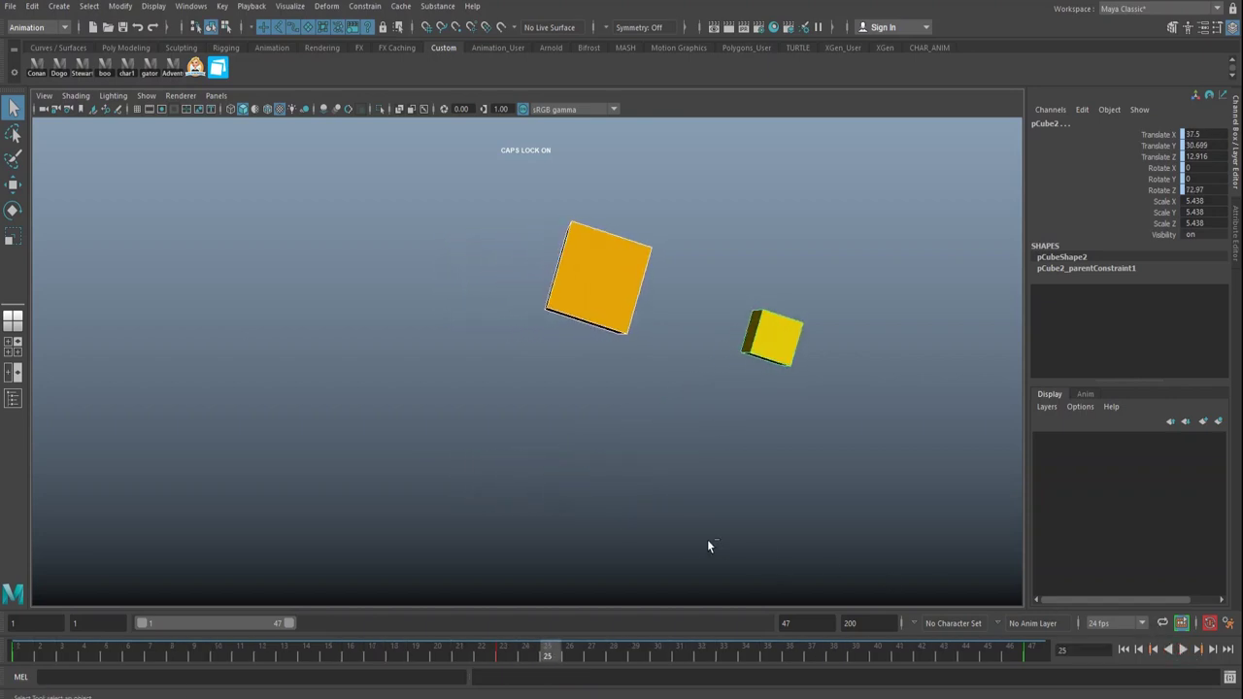
Step: Undo the offset constraint, return to frame 1, and reselect the orange then yellow cube
{"action": "key", "text": "alt+shift+v"}
{"action": "left_click", "coordinate": [600, 367]}
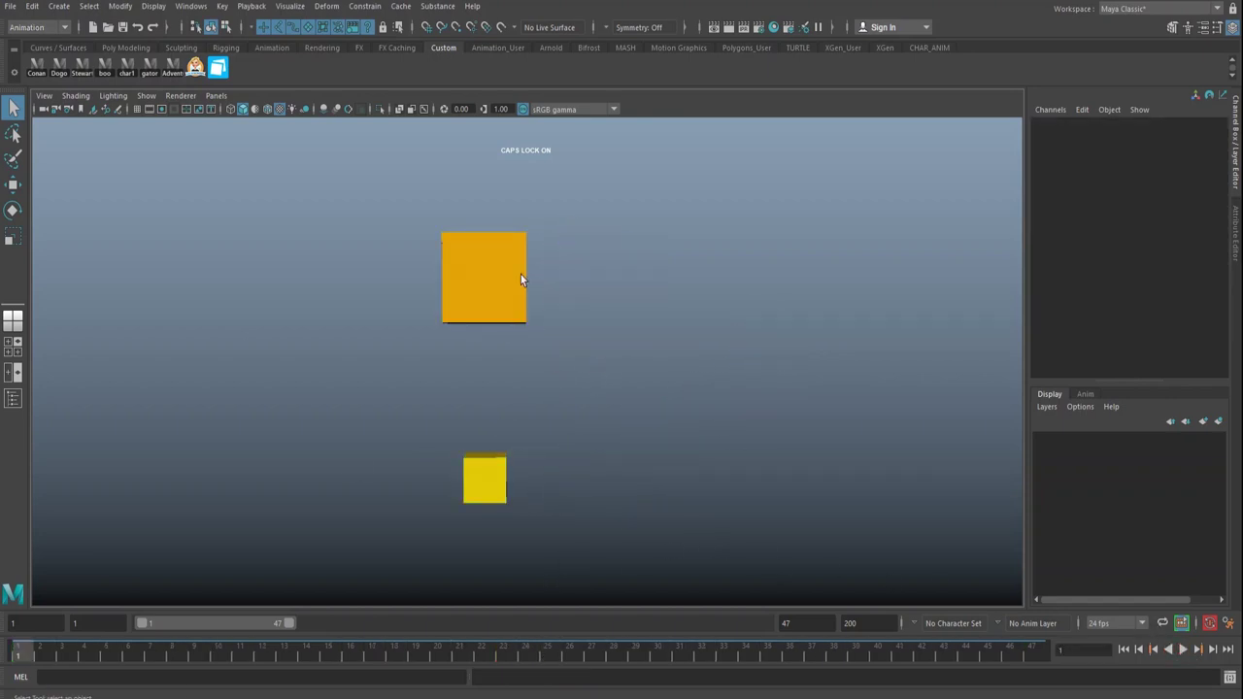
{"action": "left_click", "coordinate": [521, 280]}
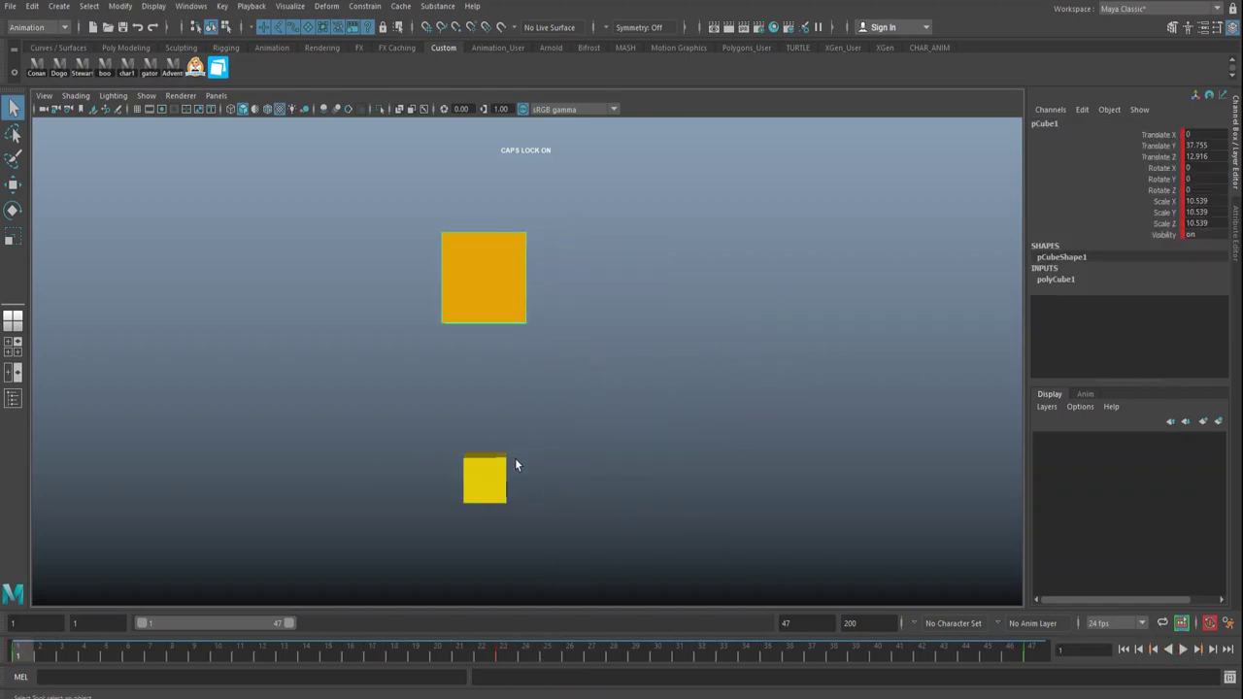
{"action": "left_click", "coordinate": [503, 474], "text": "shift"}
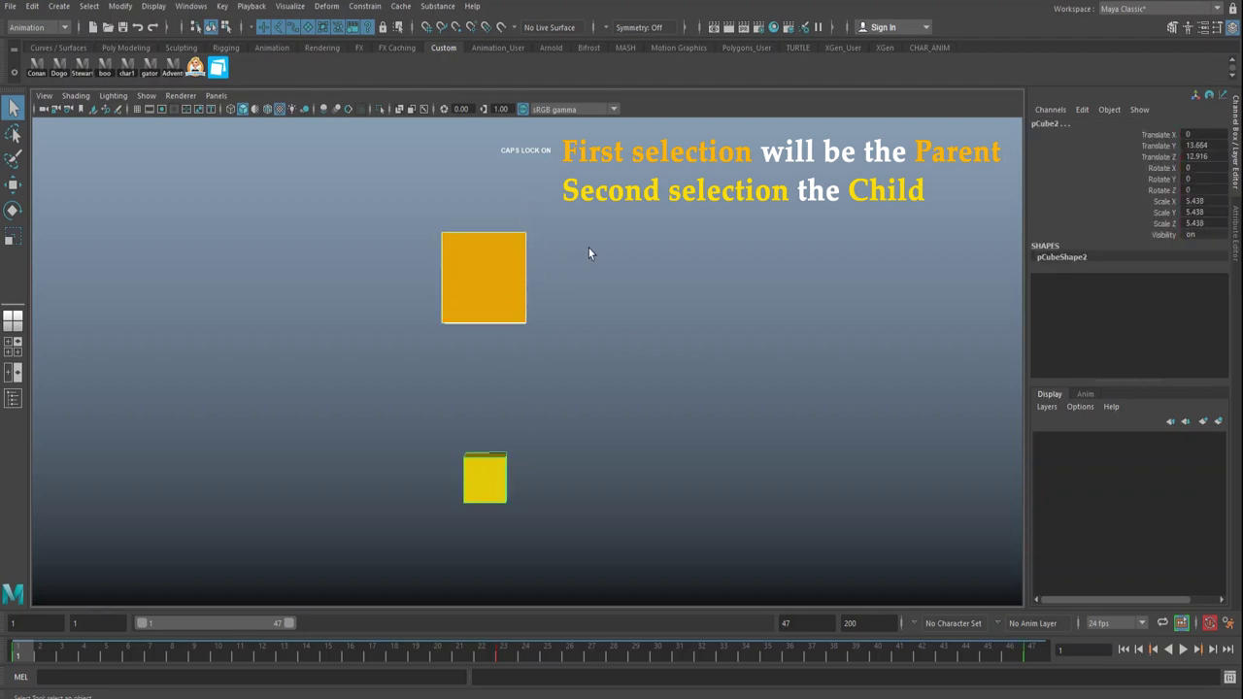
{"action": "key", "text": "p"}
{"action": "left_click", "coordinate": [494, 481], "text": "shift"}
Step: Parent-constrain the yellow cube to the orange cube with Maintain offset turned off
{"action": "left_click", "coordinate": [374, 9]}
{"action": "left_click", "coordinate": [466, 41]}
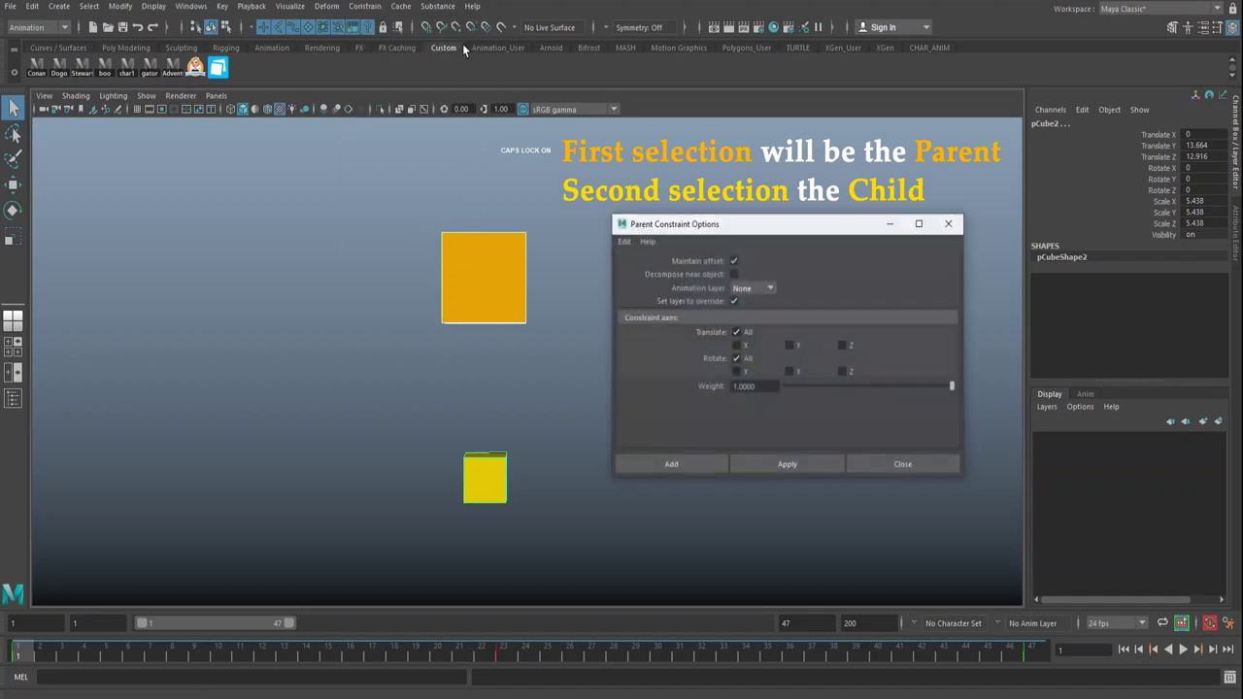
{"action": "left_click", "coordinate": [733, 263]}
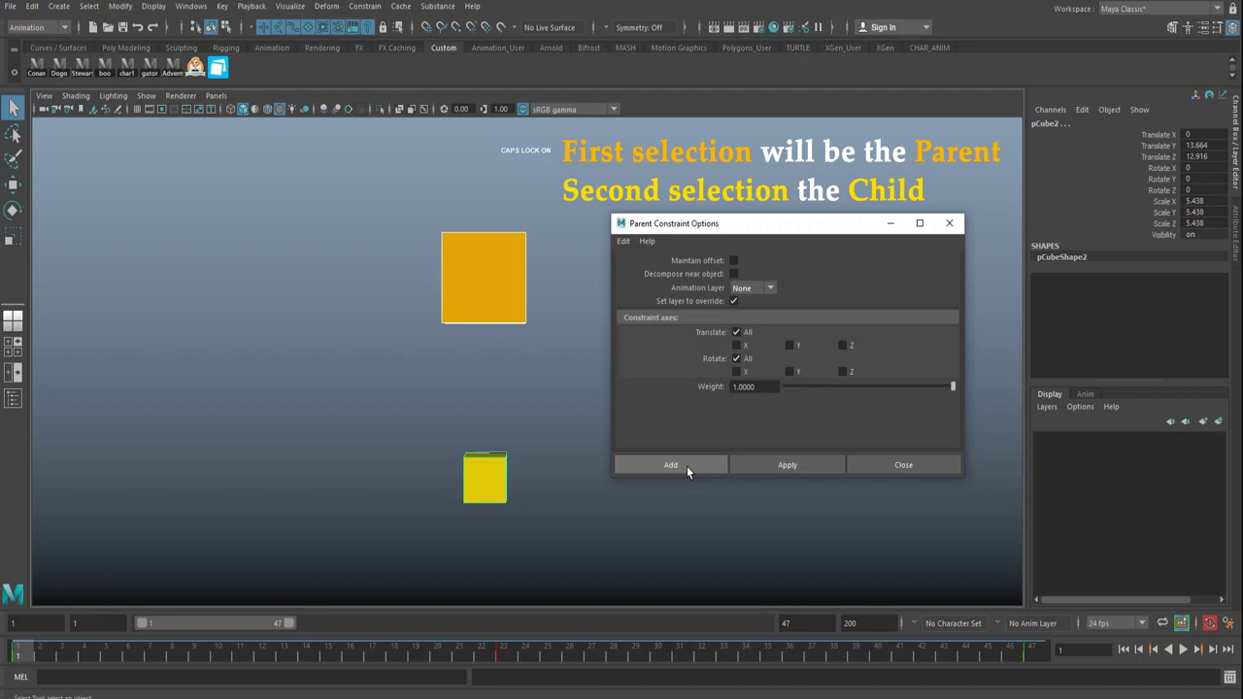
{"action": "left_click", "coordinate": [686, 468]}
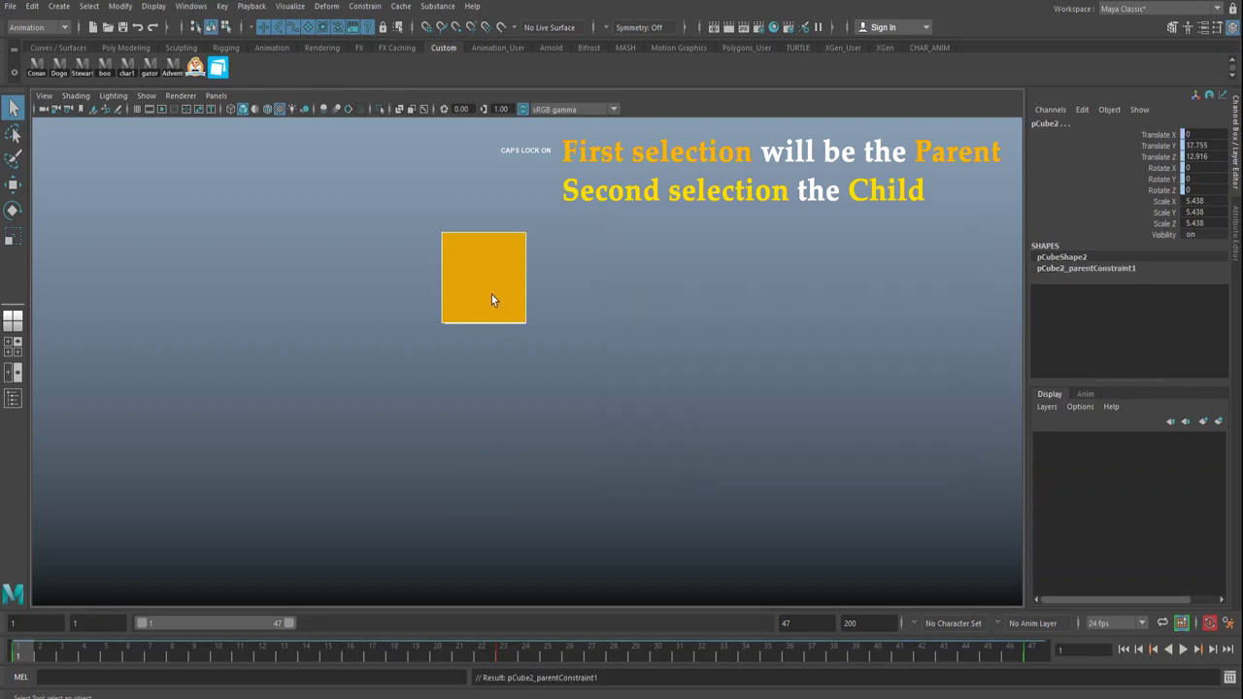
Step: Check the yellow cube inside the orange one in wireframe playback, then restore shaded view and undo
{"action": "key", "text": "4"}
{"action": "left_click", "coordinate": [525, 312]}
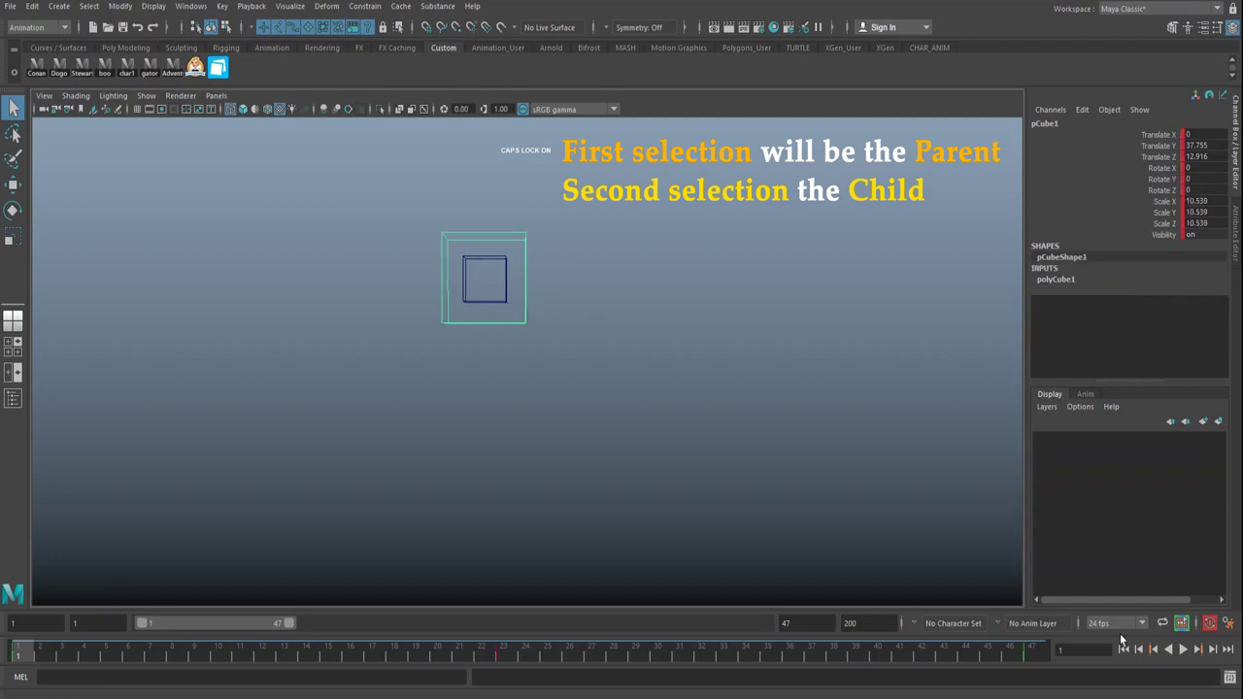
{"action": "left_click", "coordinate": [777, 466]}
{"action": "left_click", "coordinate": [1185, 649]}
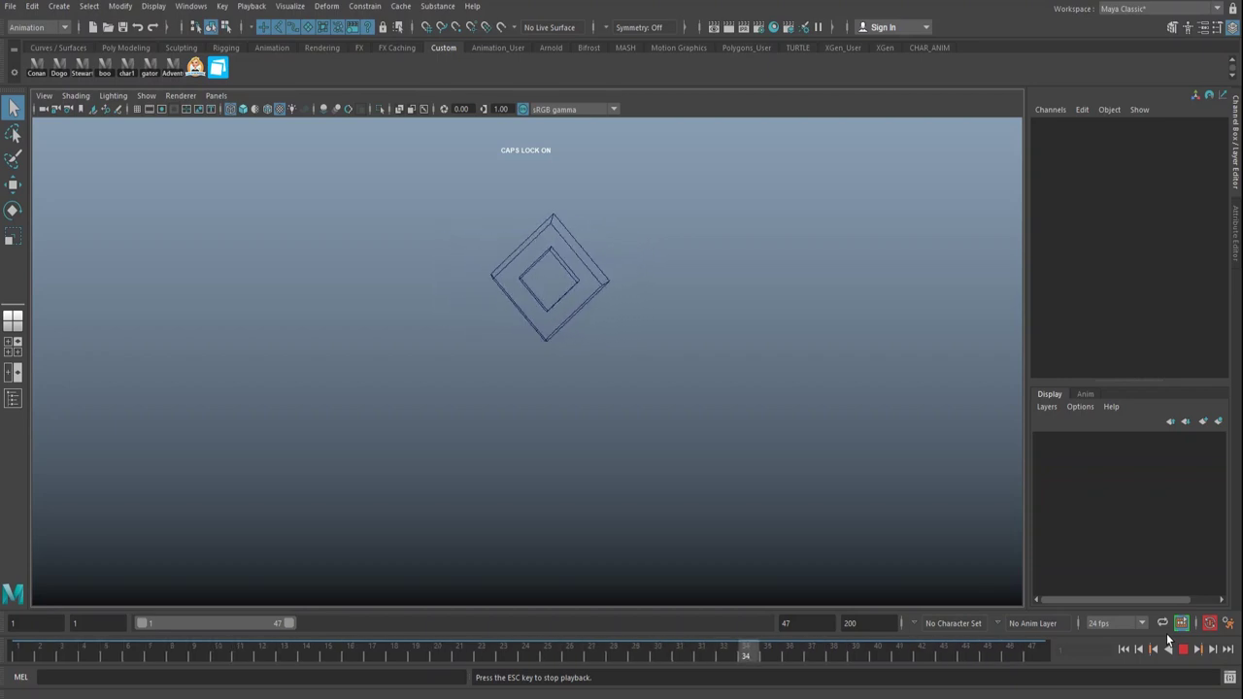
{"action": "key", "text": "Escape"}
{"action": "key", "text": "5"}
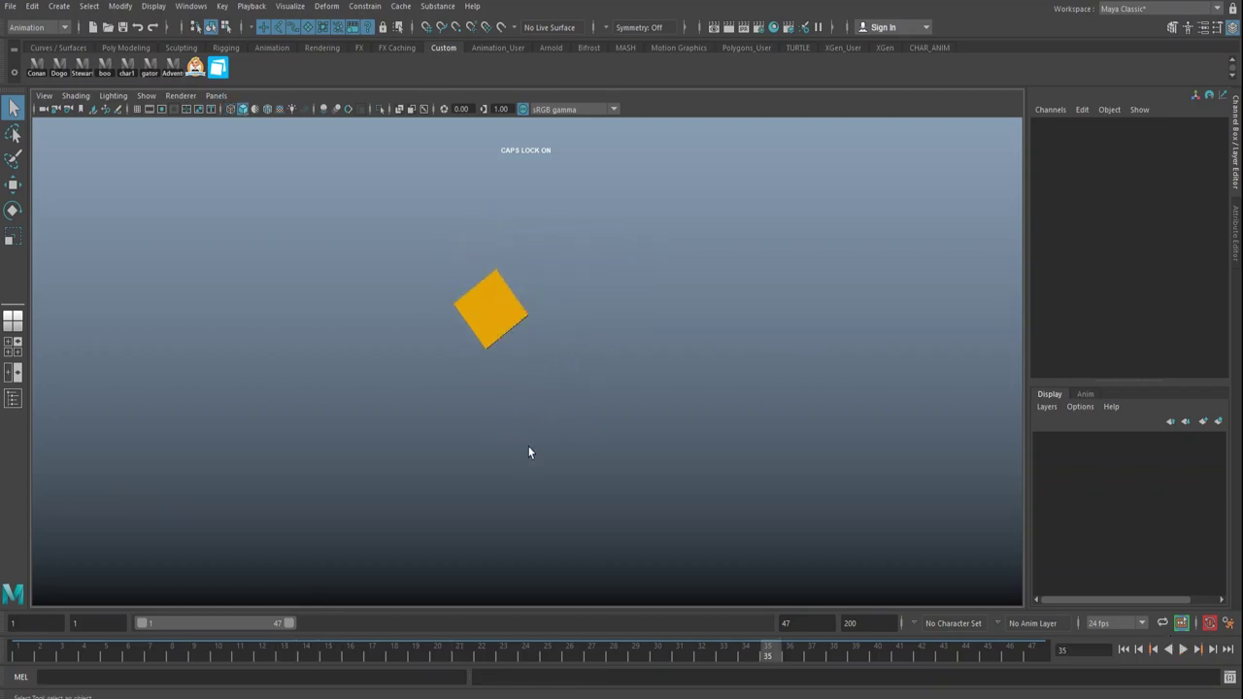
{"action": "key", "text": "ctrl+z"}
{"action": "left_click", "coordinate": [490, 407]}
Step: Undo the no-offset constraint and turn Maintain offset back on in the Parent constraint options
{"action": "key", "text": "ctrl+z"}
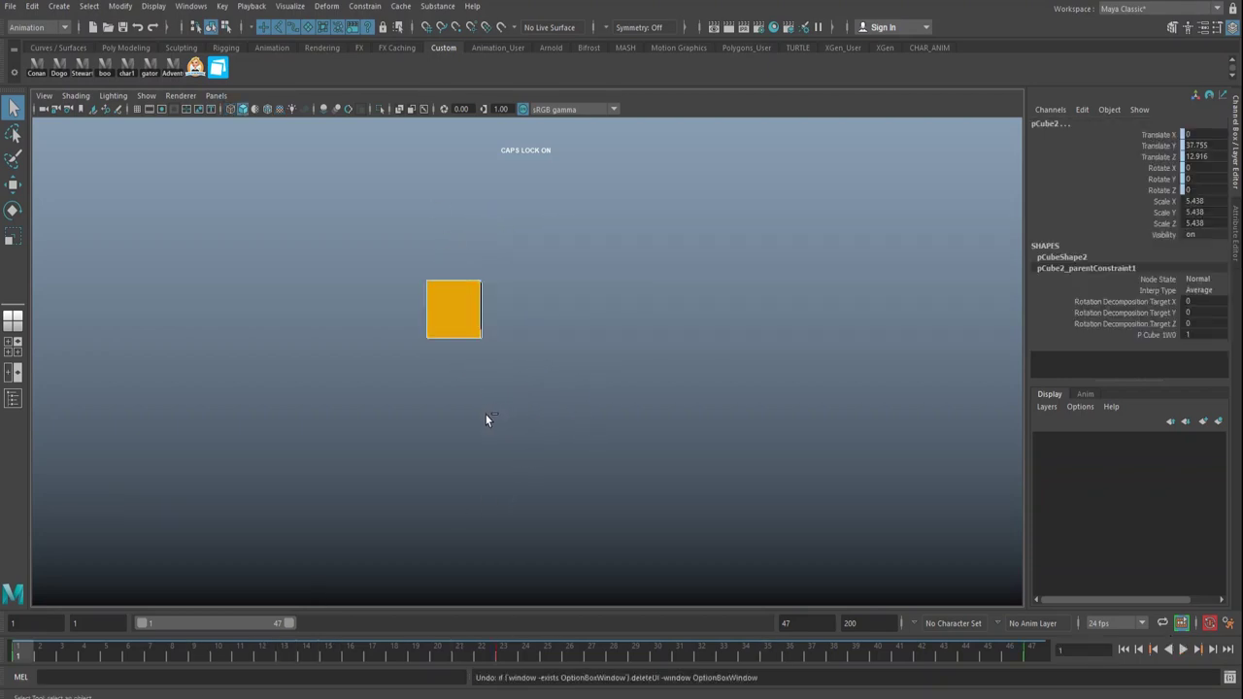
{"action": "key", "text": "ctrl+z"}
{"action": "left_click", "coordinate": [457, 297]}
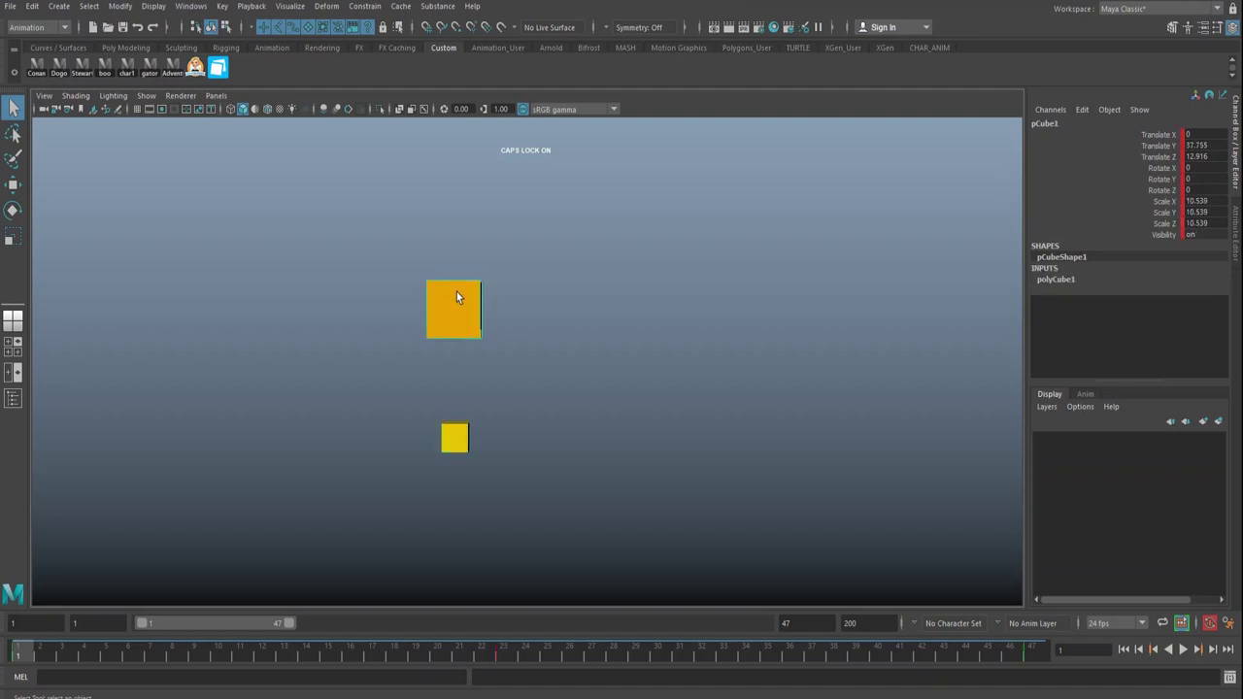
{"action": "left_click", "coordinate": [453, 437]}
{"action": "left_click", "coordinate": [365, 6]}
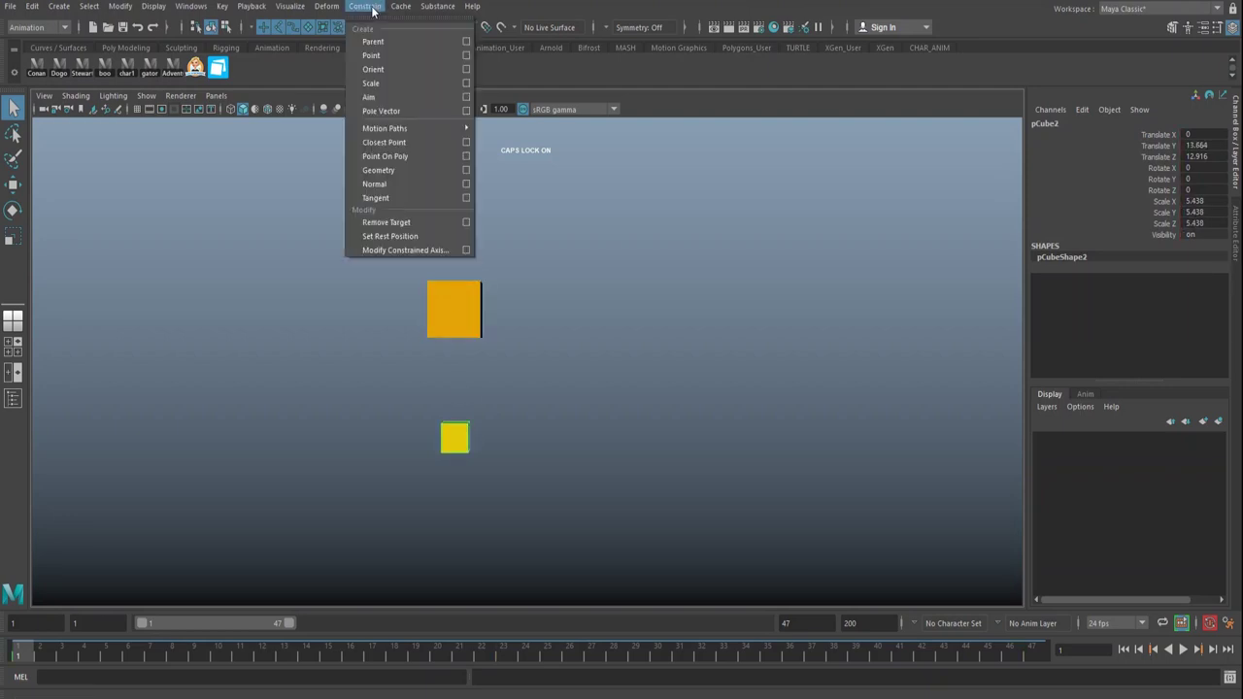
{"action": "left_click", "coordinate": [467, 42]}
{"action": "left_click", "coordinate": [734, 261]}
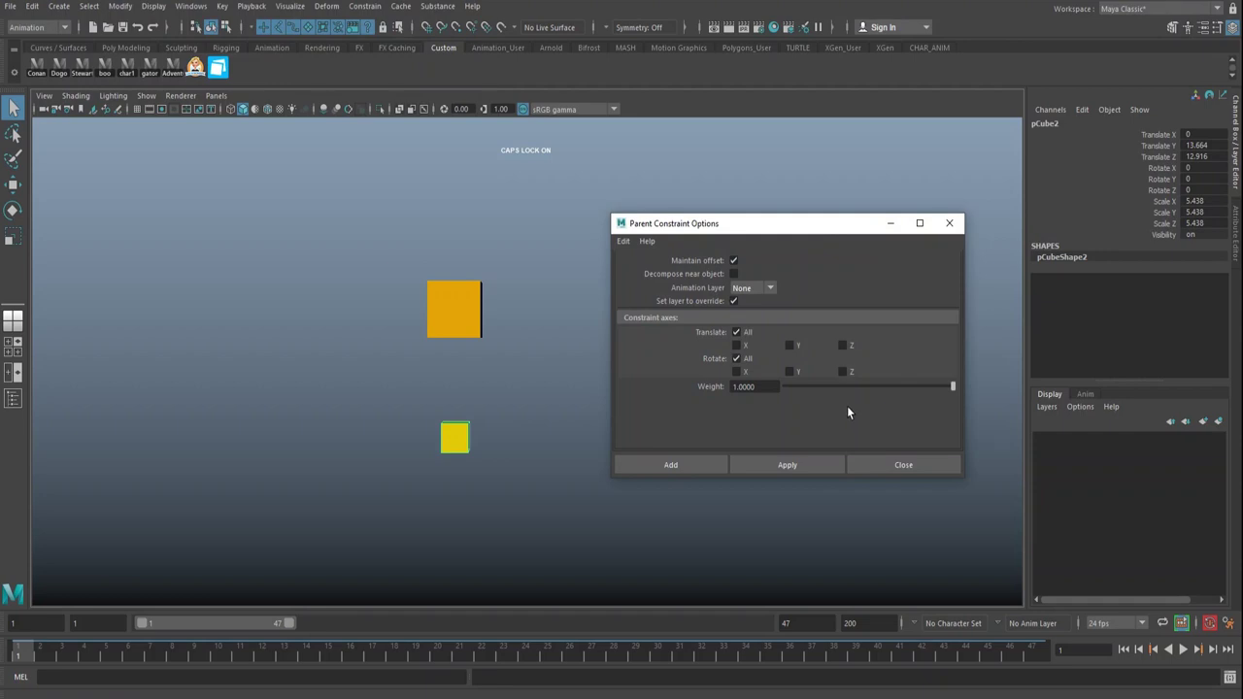
Step: Parent-constrain the small cube to the large orange cube
{"action": "left_click", "coordinate": [508, 327]}
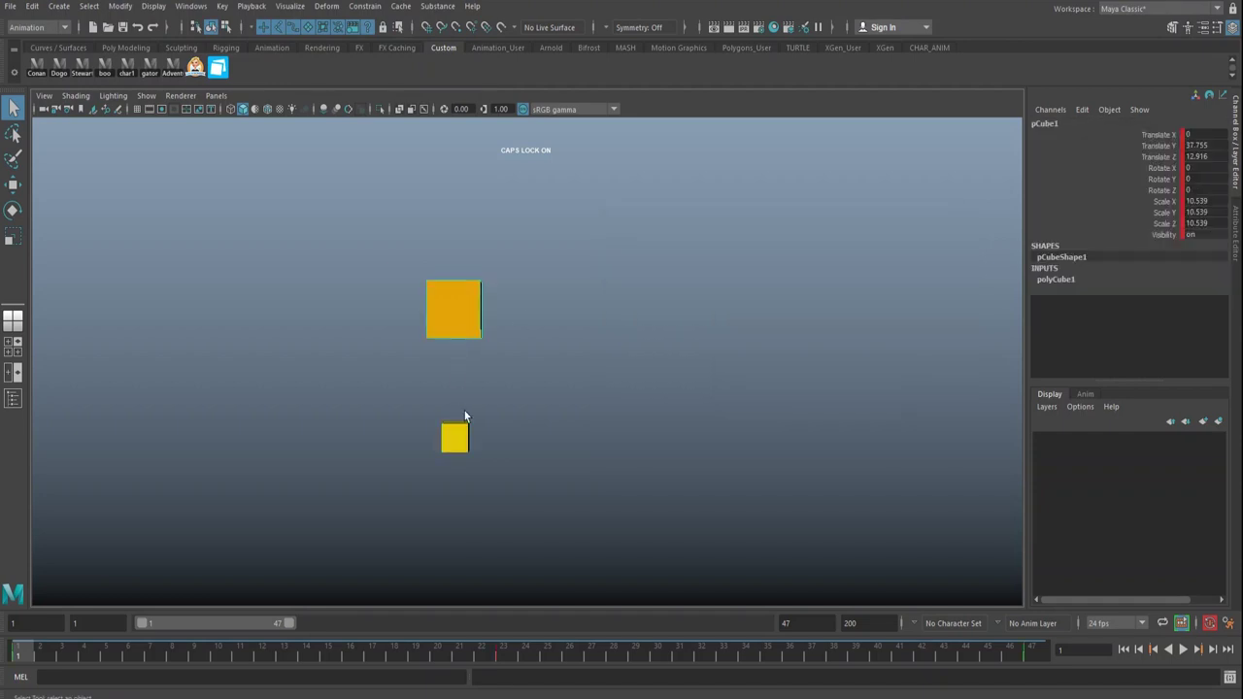
{"action": "left_click", "coordinate": [466, 333]}
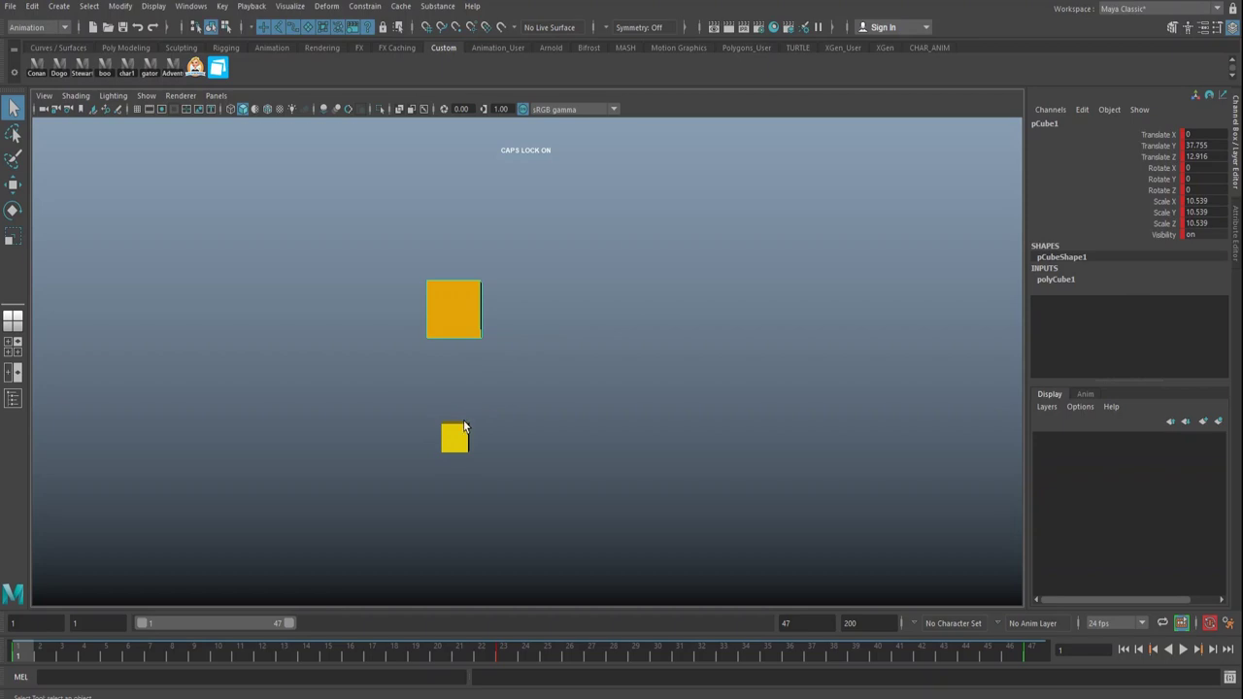
{"action": "left_click", "coordinate": [367, 6]}
{"action": "left_click", "coordinate": [398, 42]}
{"action": "left_click", "coordinate": [505, 379]}
Step: Select the small cube to inspect pCube2_parentConstraint1 and its weight of 1 in the Channel Box
{"action": "scroll", "coordinate": [499, 384], "scroll_direction": "up", "scroll_amount": 2}
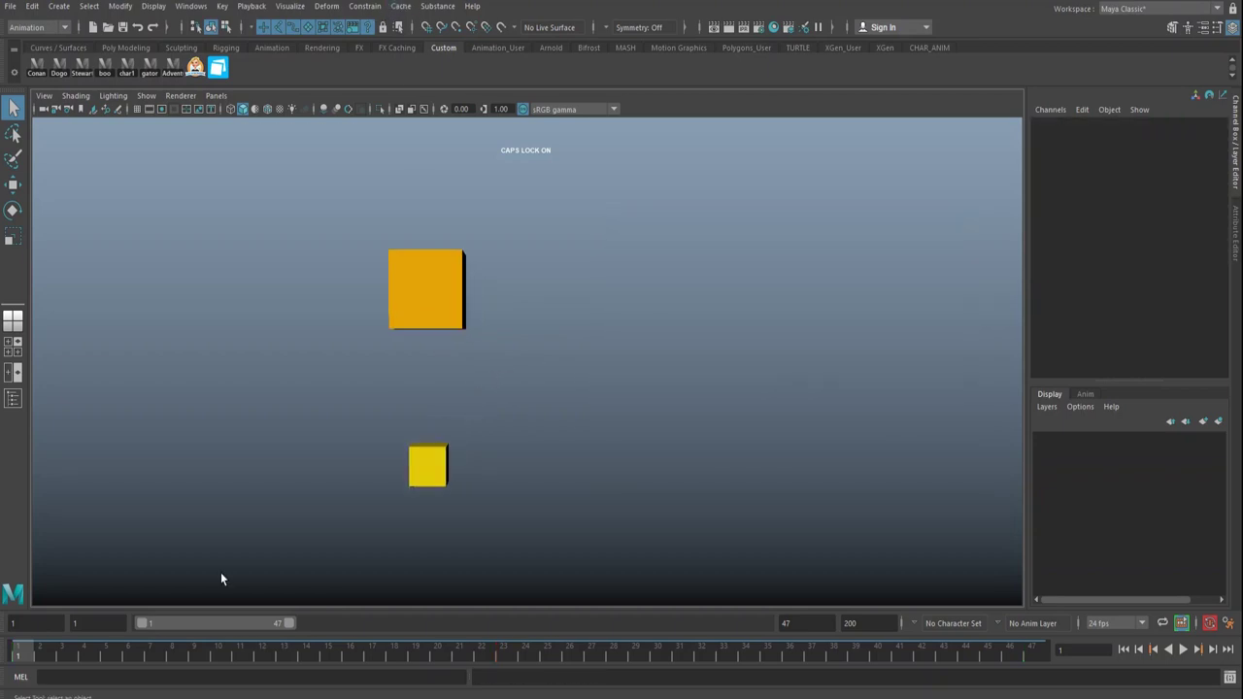
{"action": "left_click", "coordinate": [435, 464]}
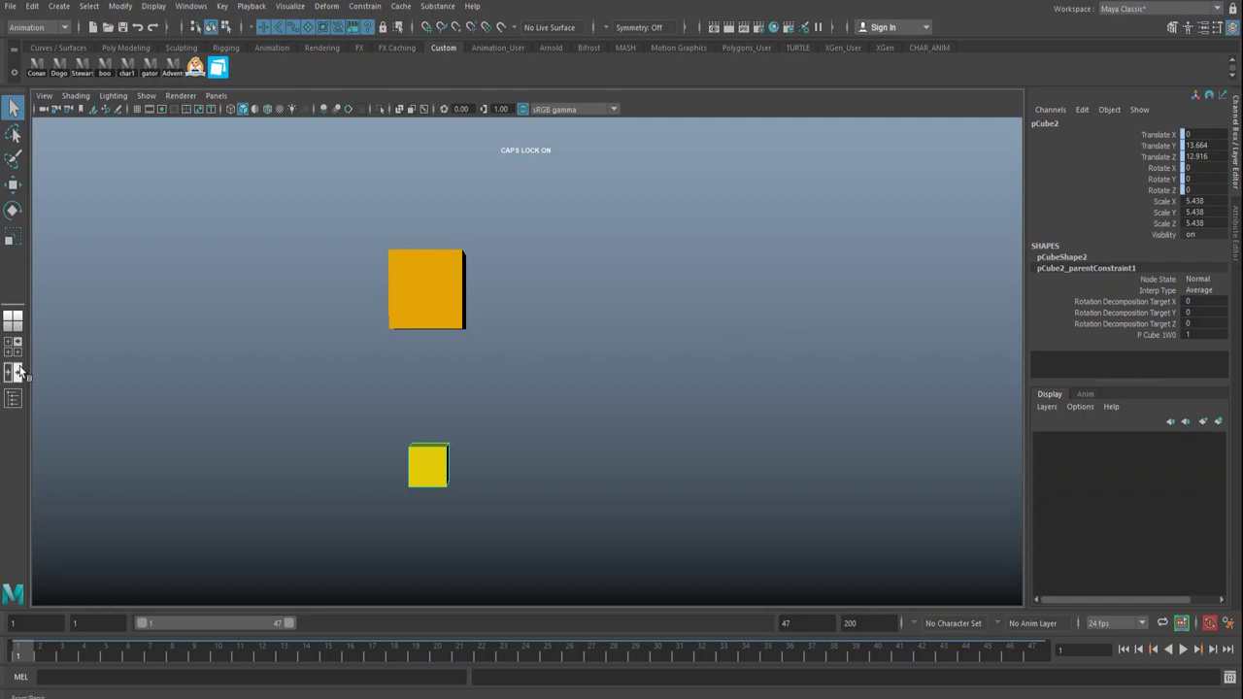
{"action": "left_click", "coordinate": [487, 432]}
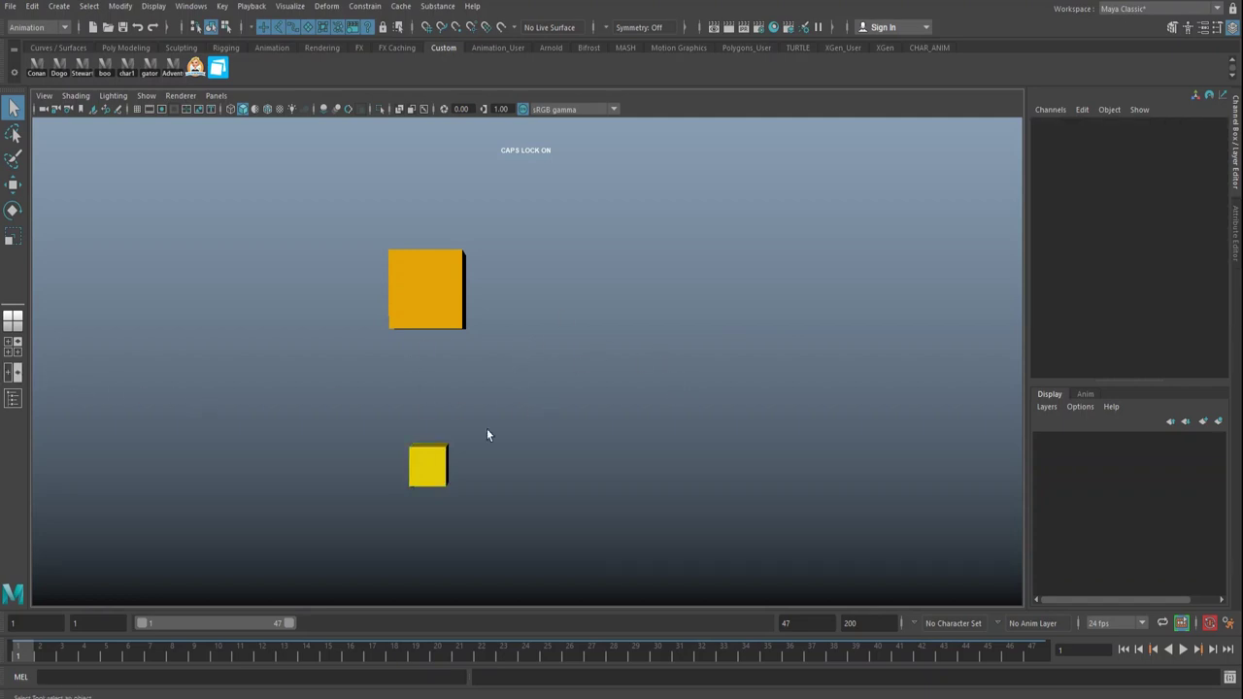
{"action": "left_click", "coordinate": [432, 461]}
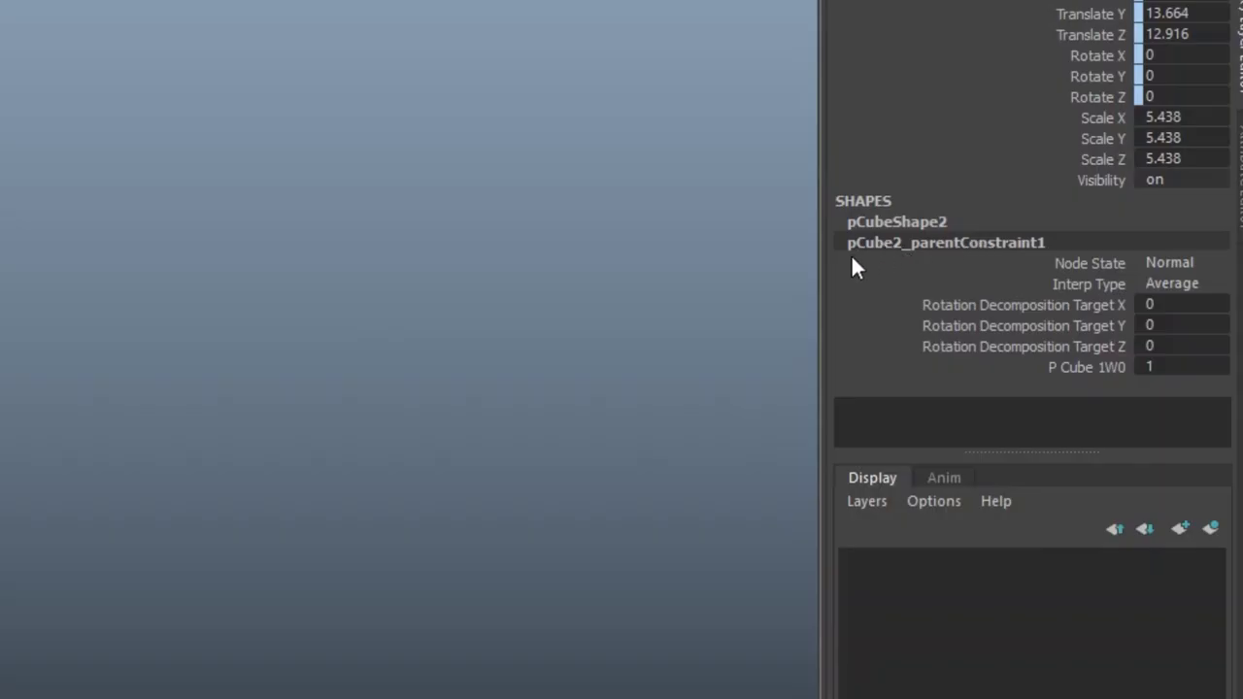
Step: Copy the pCube2_parentConstraint1 name and switch to the viewports, Outliner and Graph Editor layout
{"action": "double_click", "coordinate": [893, 242]}
{"action": "key", "text": "ctrl+c"}
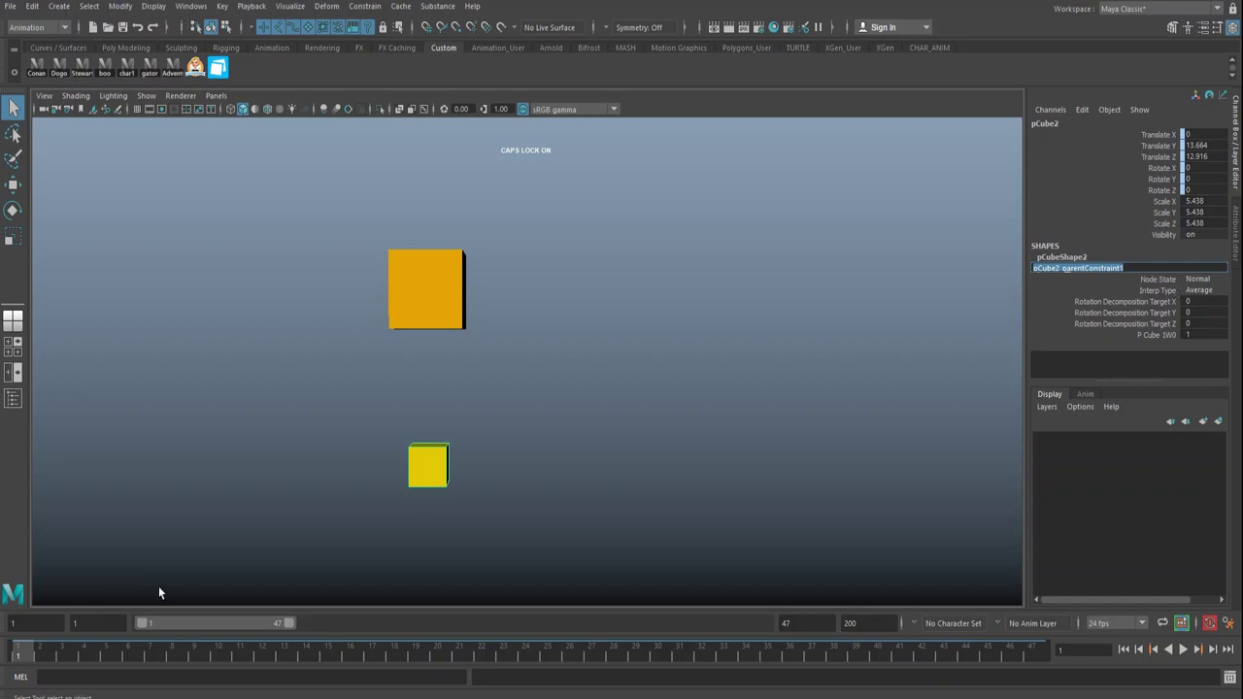
{"action": "right_click", "coordinate": [20, 325]}
{"action": "left_click", "coordinate": [67, 477]}
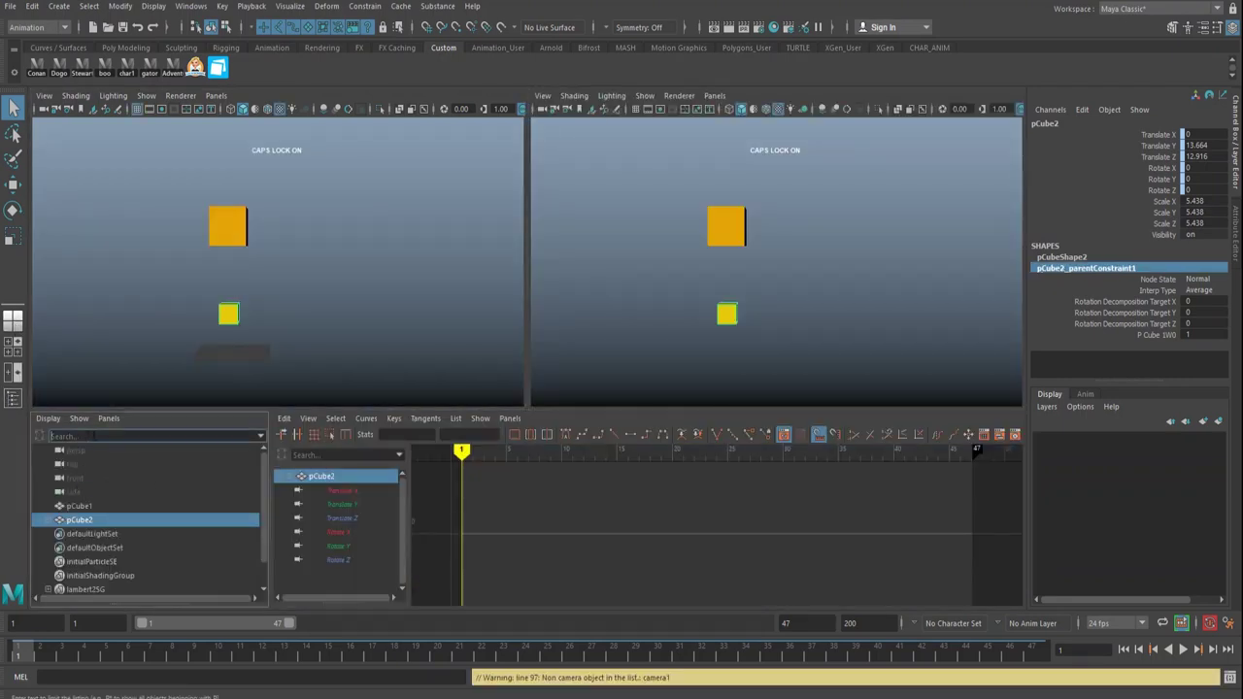
Step: Filter the Outliner by pCube2_parentConstraint1 and select the constraint node under pCube2
{"action": "key", "text": "ctrl+v"}
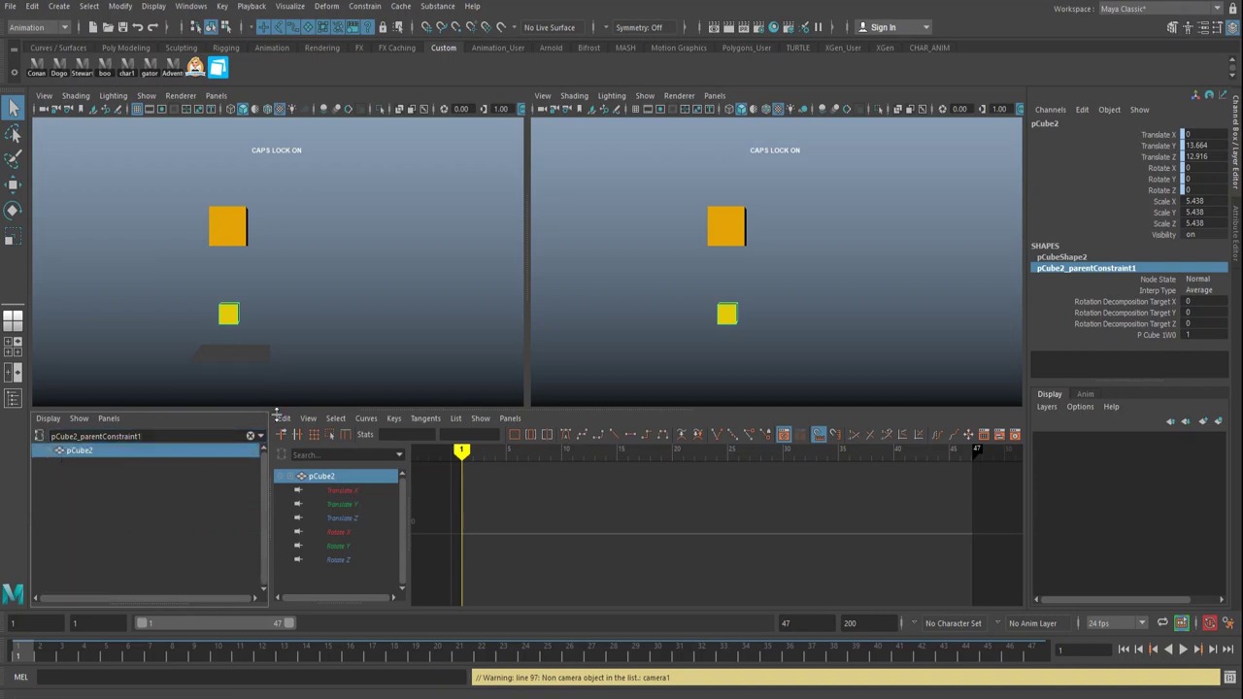
{"action": "left_click", "coordinate": [49, 451]}
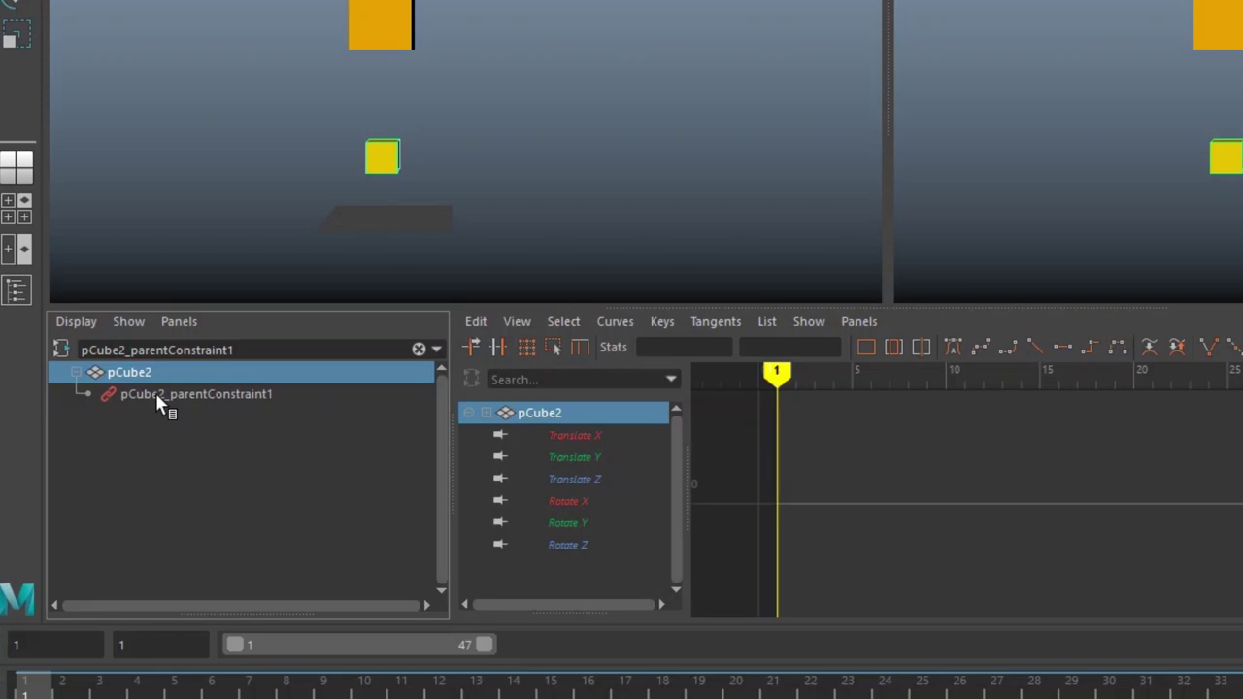
{"action": "left_click", "coordinate": [98, 464]}
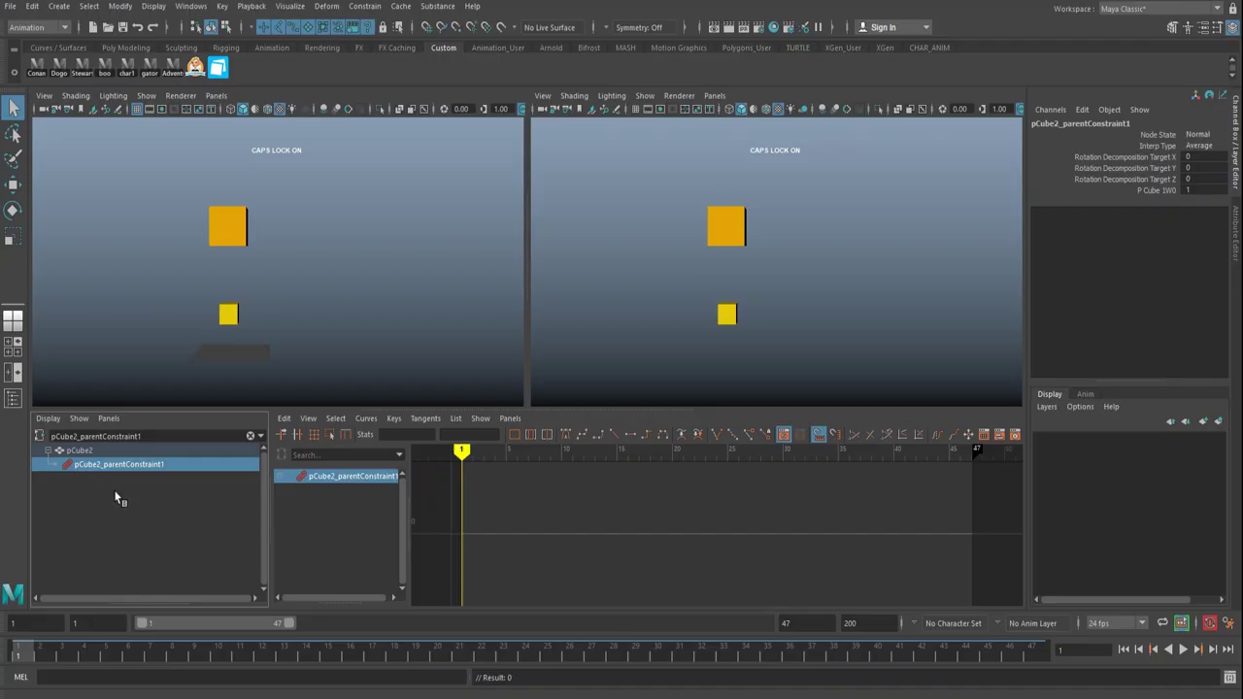
{"action": "left_click", "coordinate": [115, 495]}
{"action": "left_click", "coordinate": [97, 466]}
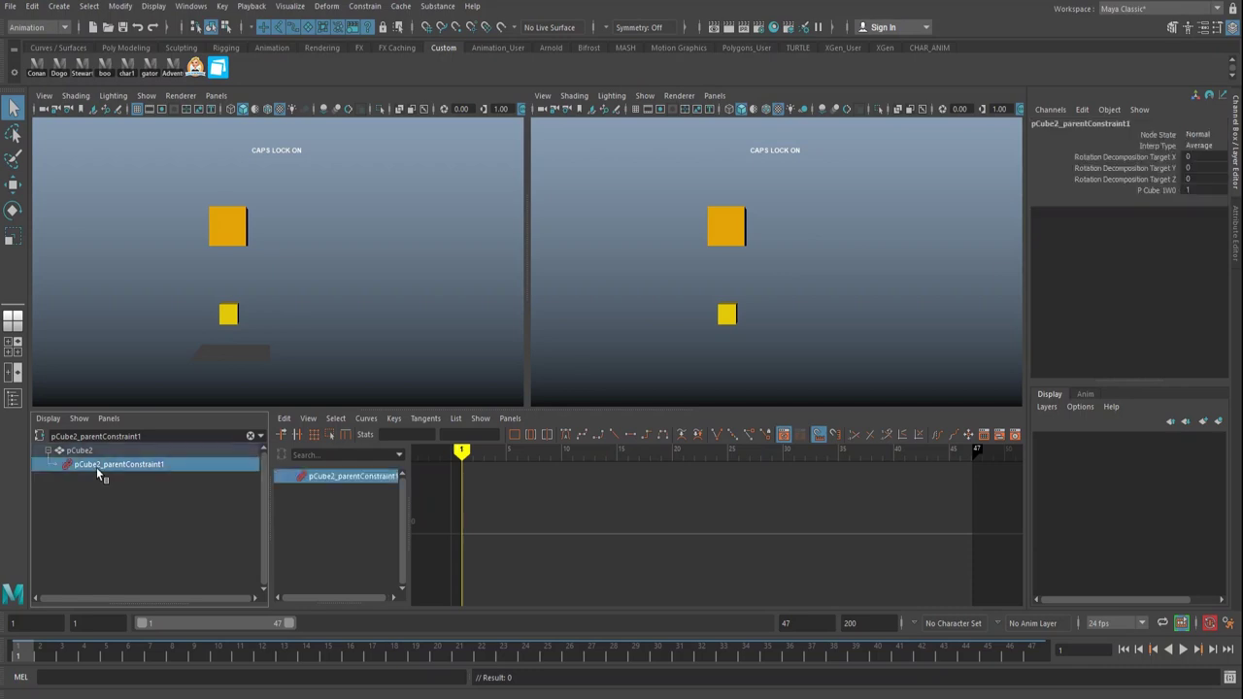
{"action": "left_click", "coordinate": [275, 515]}
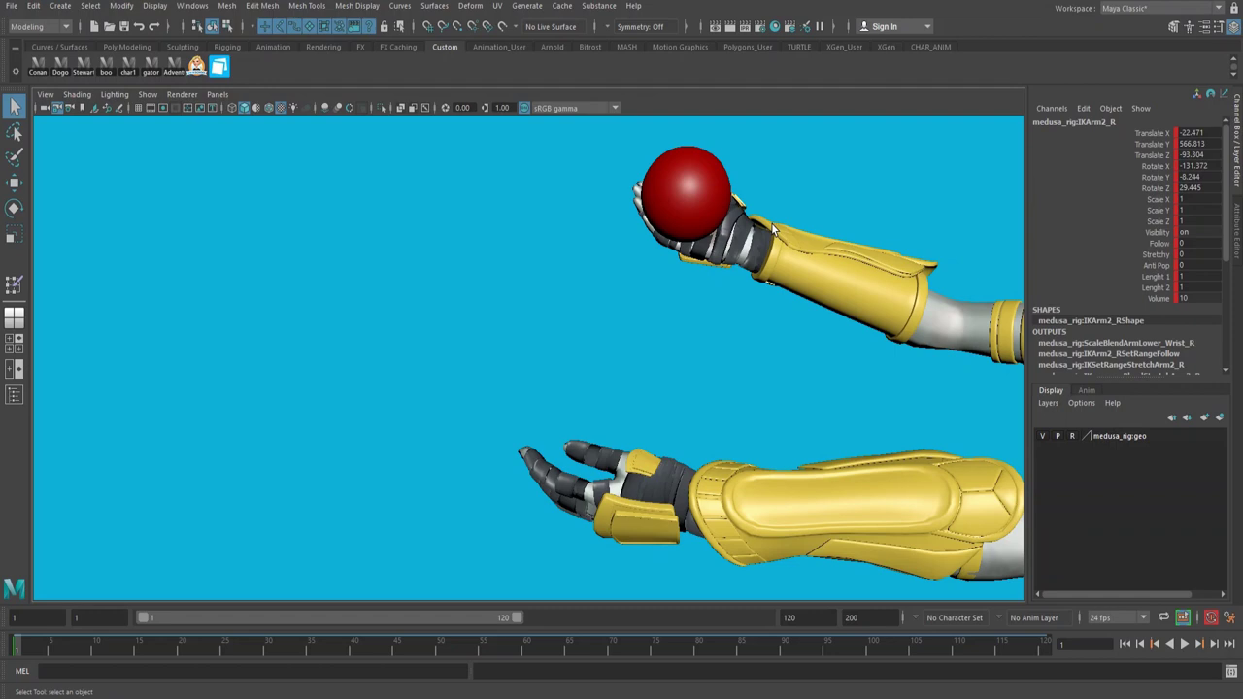
Step: Select the red ball, switch to the Animation menu set, and try the Parent constraint options
{"action": "left_click", "coordinate": [701, 198]}
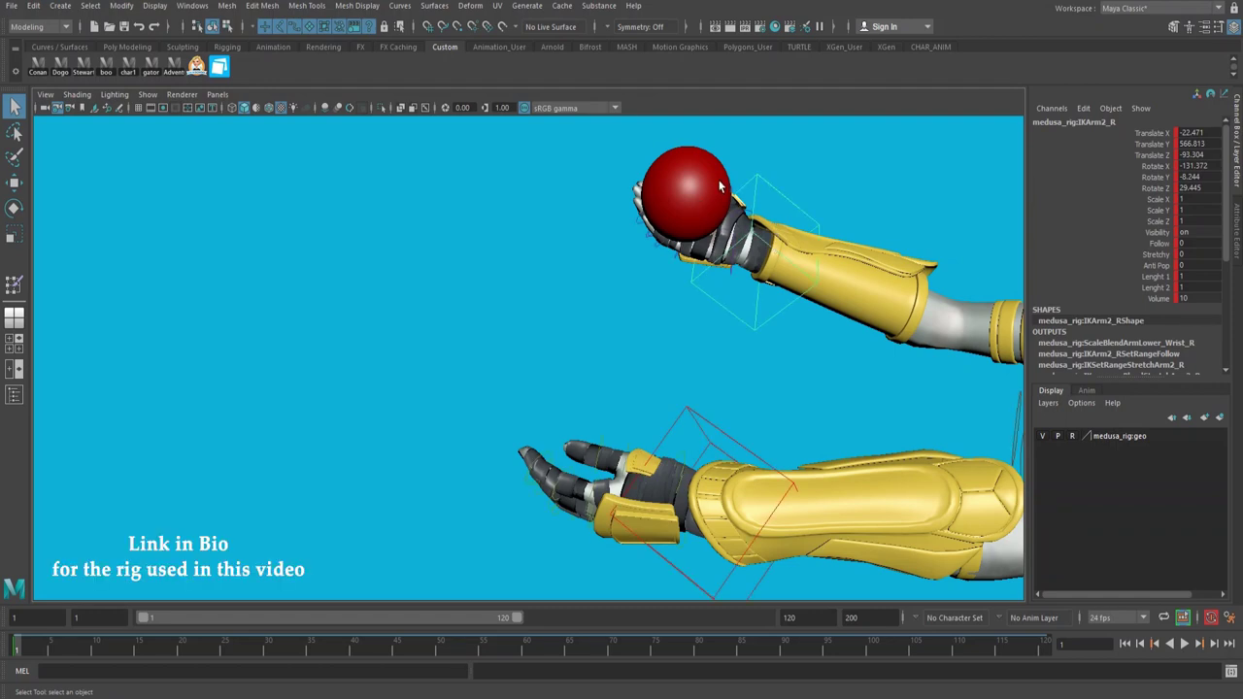
{"action": "left_click", "coordinate": [715, 188]}
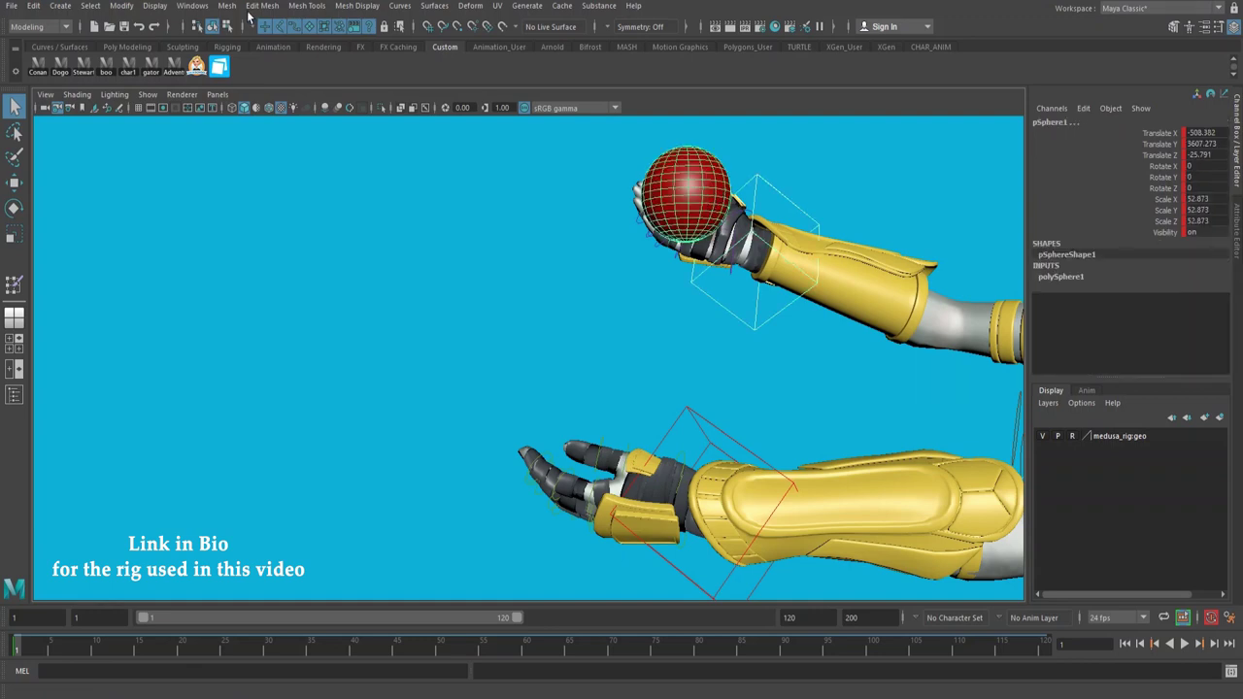
{"action": "left_click", "coordinate": [39, 27]}
{"action": "left_click", "coordinate": [27, 74]}
{"action": "left_click", "coordinate": [366, 6]}
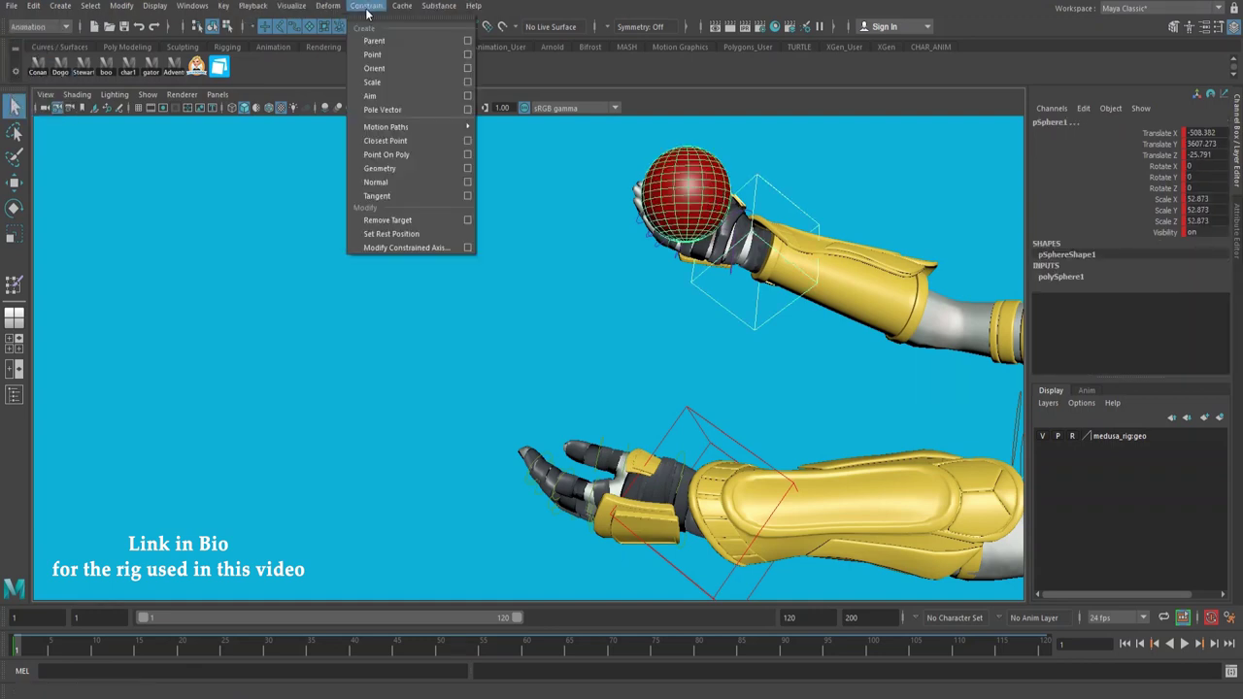
{"action": "left_click", "coordinate": [466, 42]}
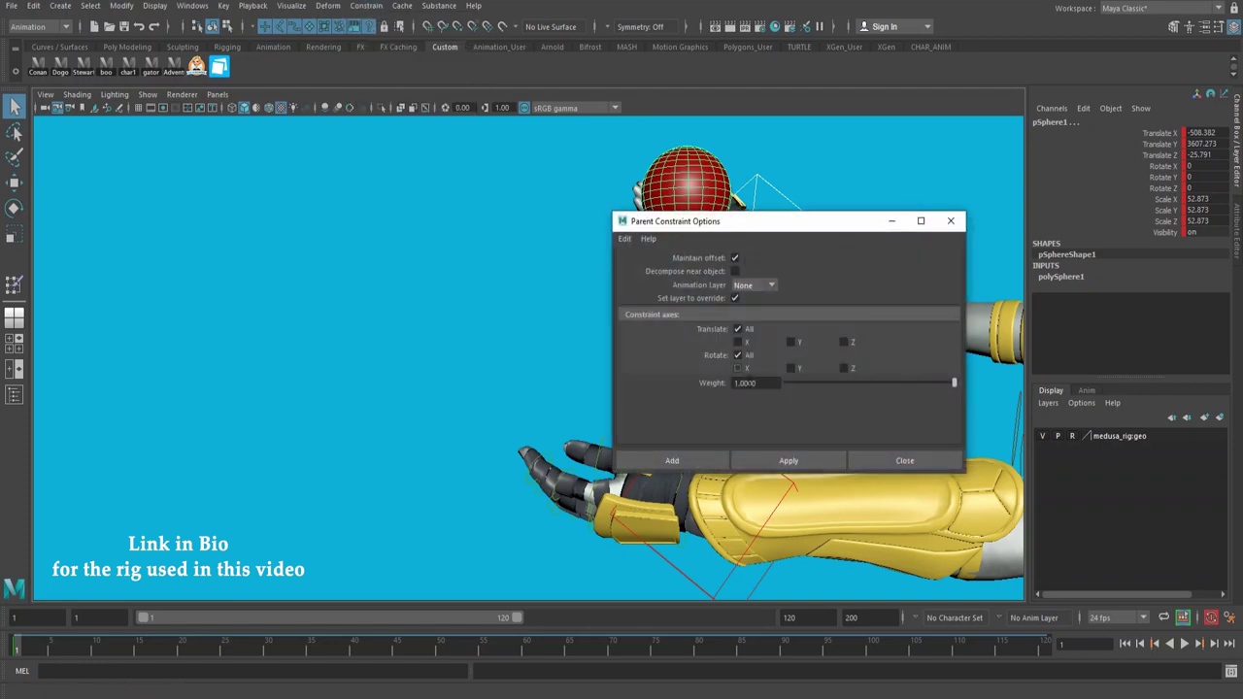
{"action": "left_click", "coordinate": [707, 460]}
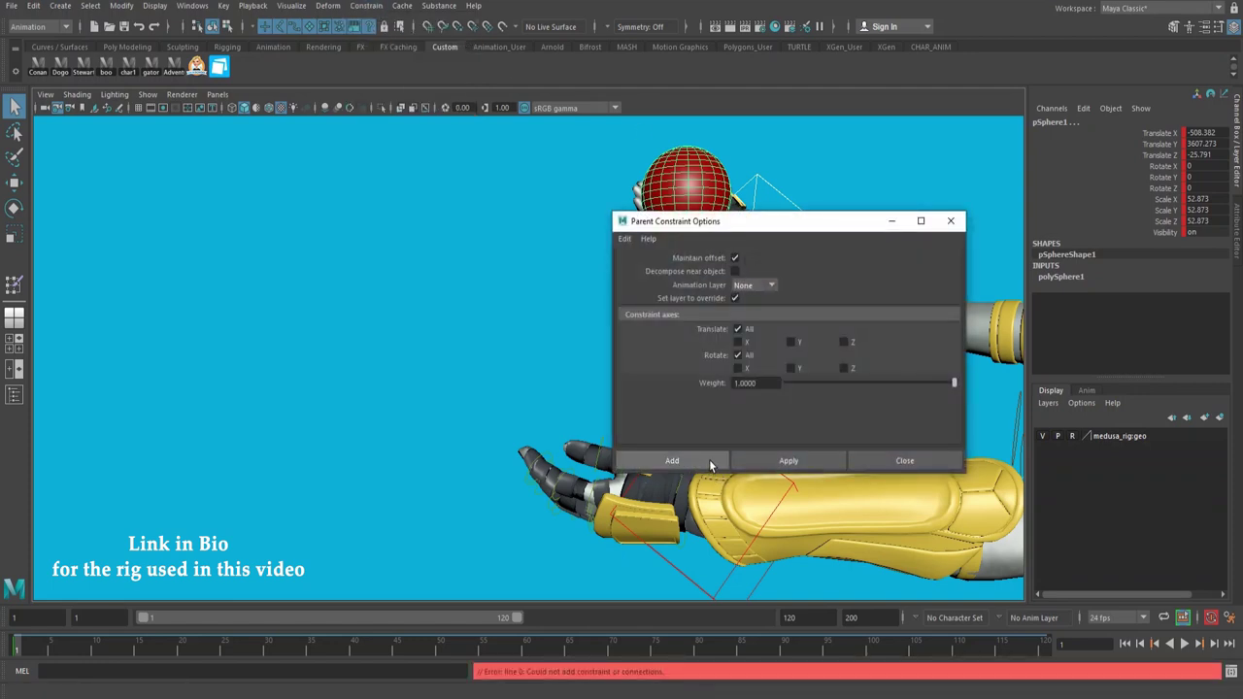
{"action": "left_click", "coordinate": [905, 459]}
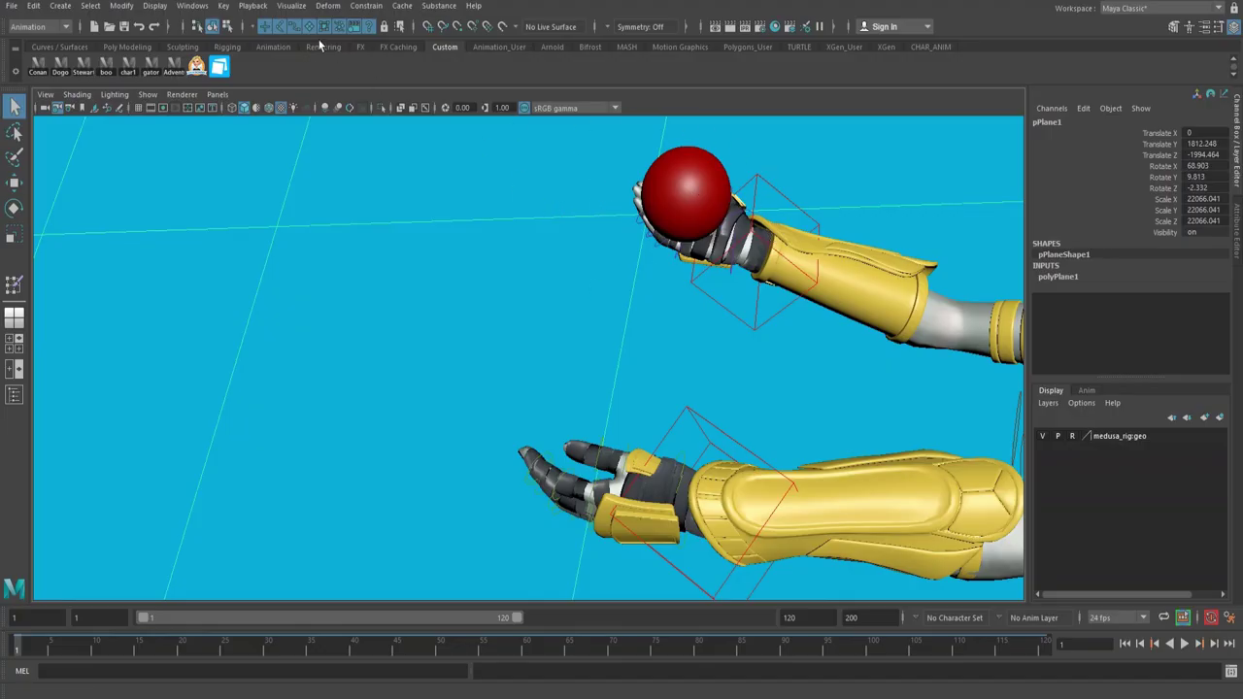
Step: Key the red ball, then delete its keyframes from the timeline
{"action": "left_click", "coordinate": [689, 185]}
{"action": "key", "text": "s"}
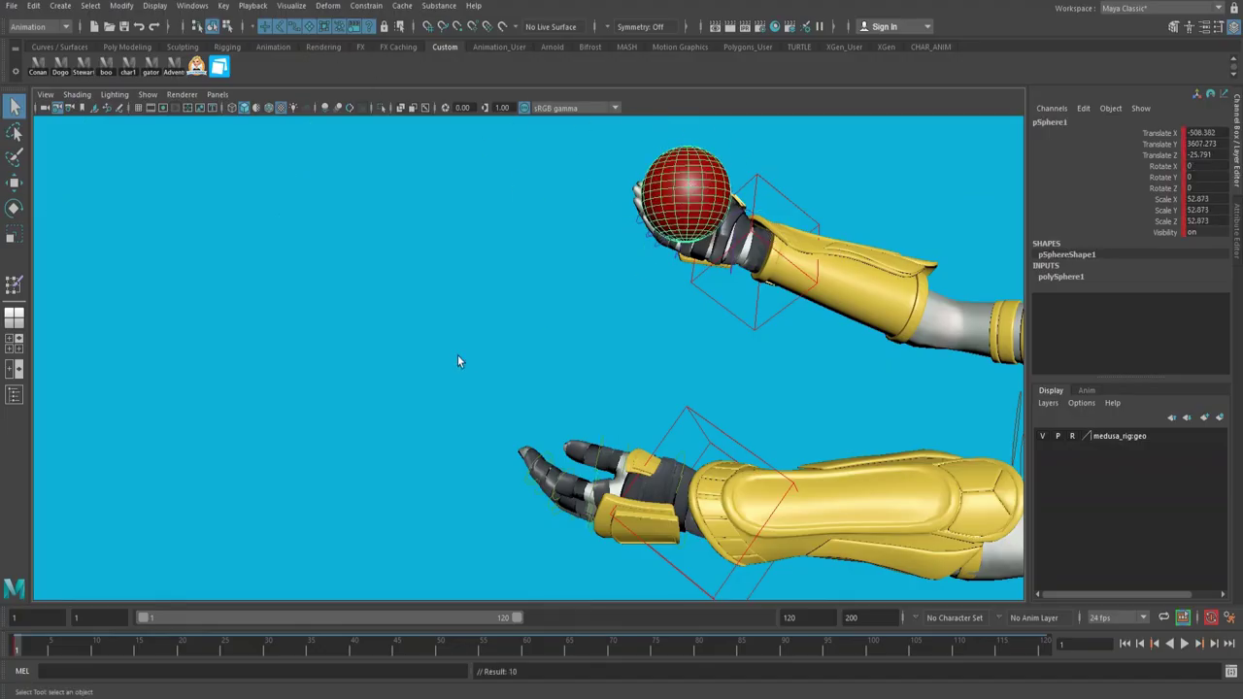
{"action": "right_click", "coordinate": [17, 656]}
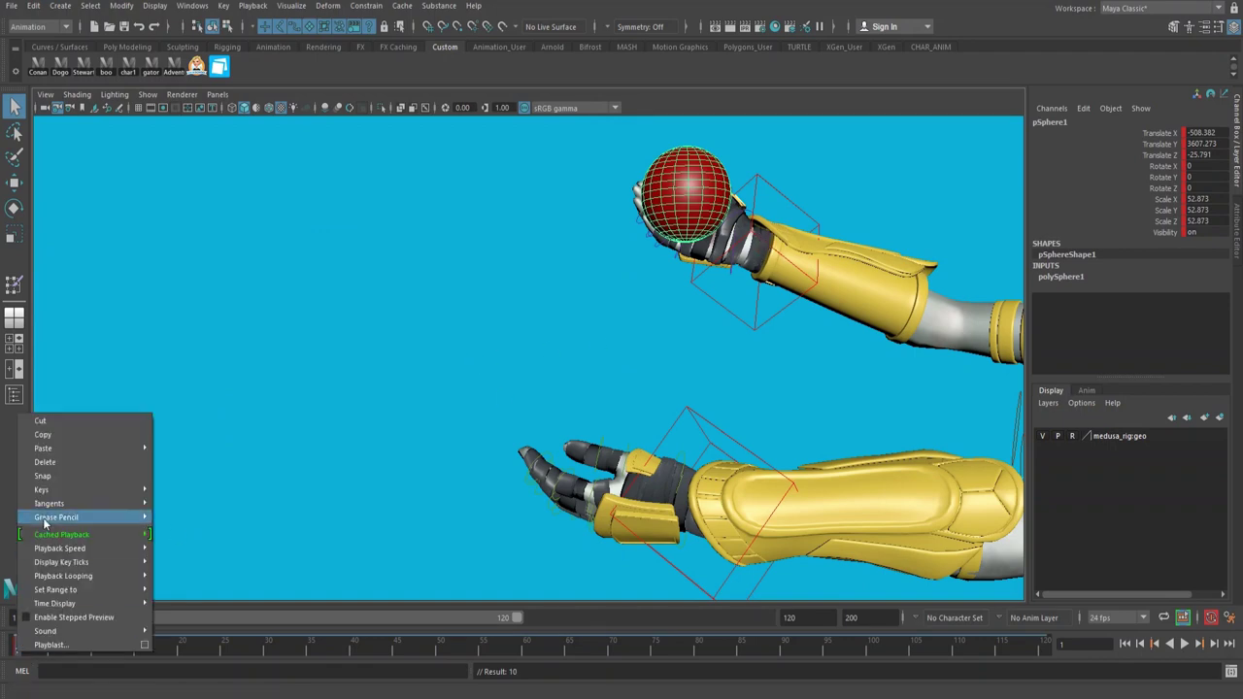
{"action": "left_click", "coordinate": [55, 466]}
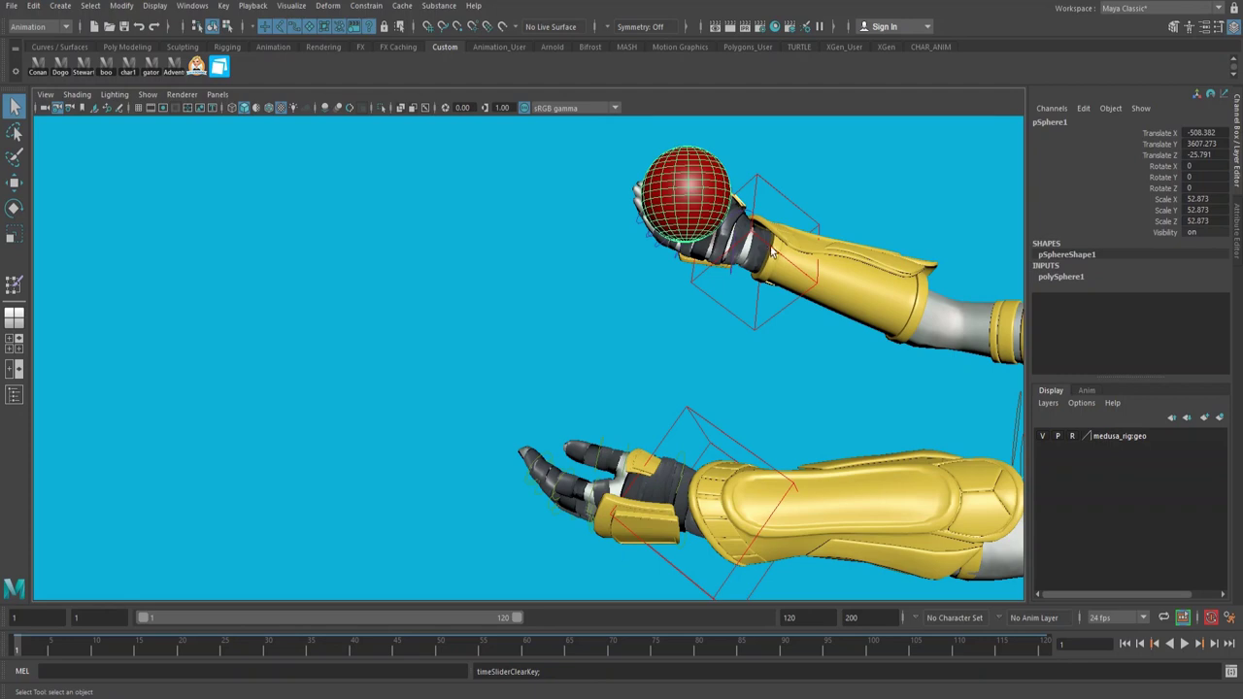
Step: Parent-constrain the red ball to the right arm's IKArm2_R control
{"action": "left_click", "coordinate": [777, 254]}
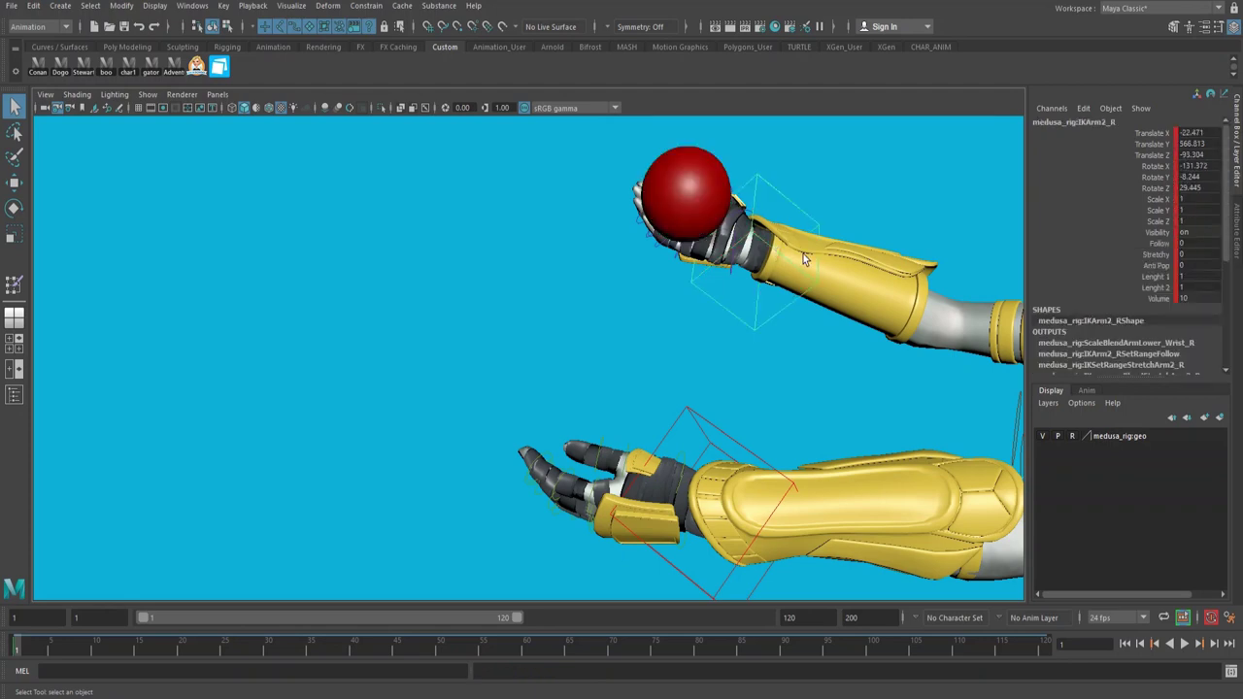
{"action": "left_click", "coordinate": [712, 207], "text": "shift"}
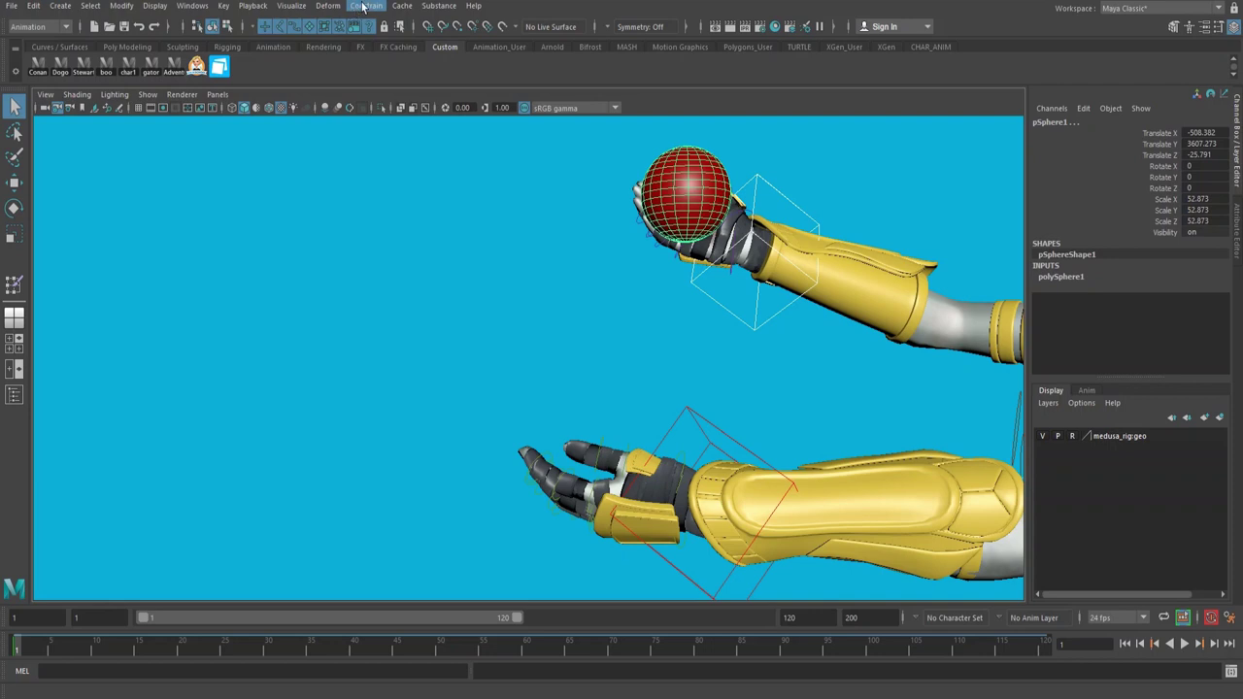
{"action": "left_click", "coordinate": [365, 6]}
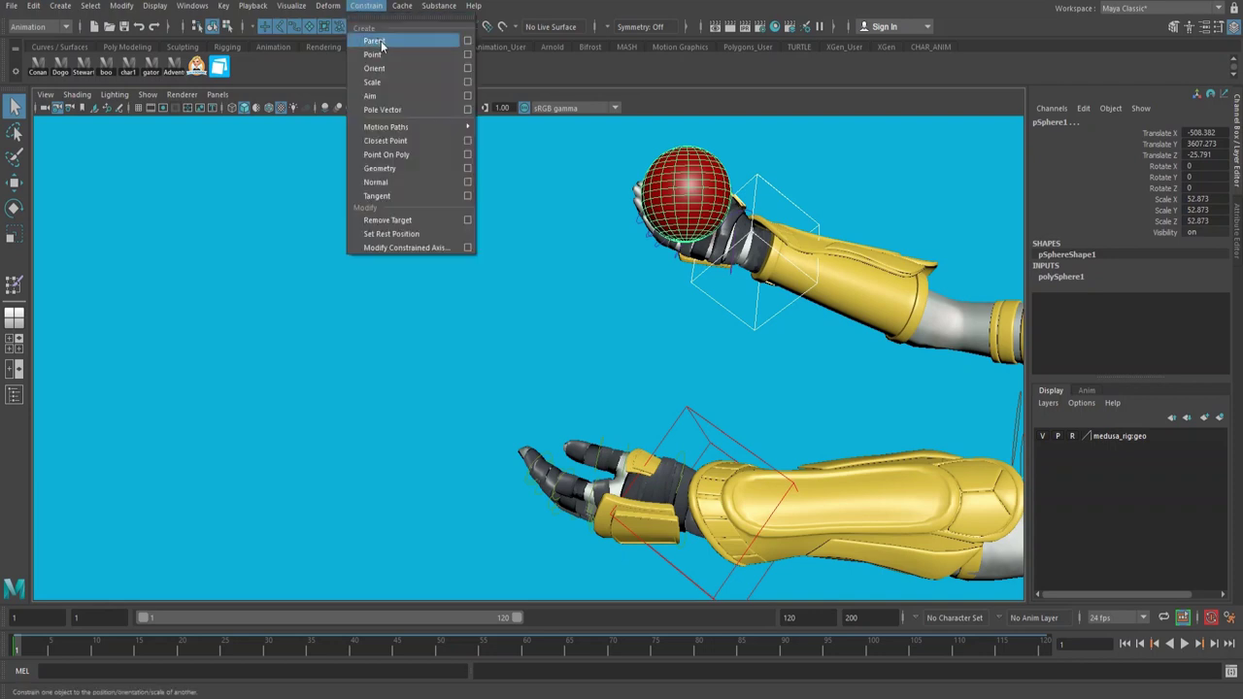
{"action": "left_click", "coordinate": [374, 41]}
{"action": "left_click", "coordinate": [709, 283]}
Step: Rotate the right arm down toward the lower hand, key it at frame 15, and scrub to check
{"action": "left_click", "coordinate": [710, 295]}
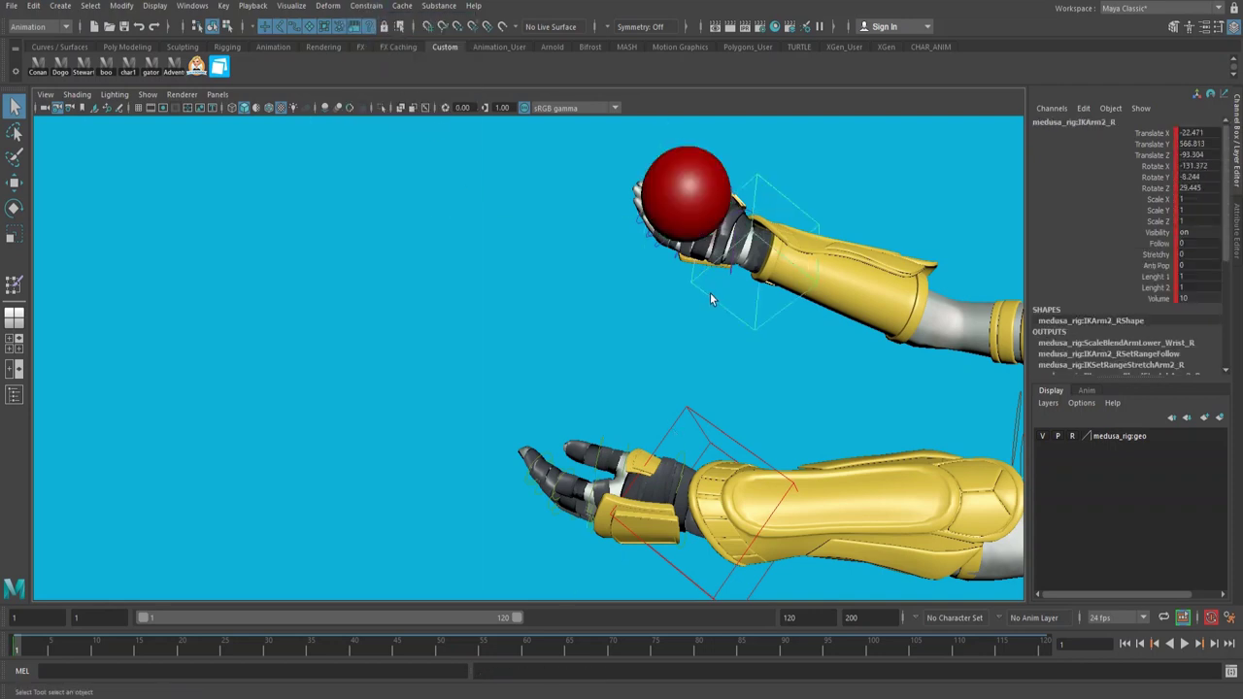
{"action": "key", "text": "e"}
{"action": "left_click_drag", "start_coordinate": [744, 172], "coordinate": [790, 172]}
{"action": "key", "text": "s"}
{"action": "key", "text": "q"}
{"action": "mouse_move", "coordinate": [133, 648]}
{"action": "left_mouse_down"}
{"action": "mouse_move", "coordinate": [103, 649]}
{"action": "mouse_move", "coordinate": [139, 649]}
{"action": "left_mouse_up"}
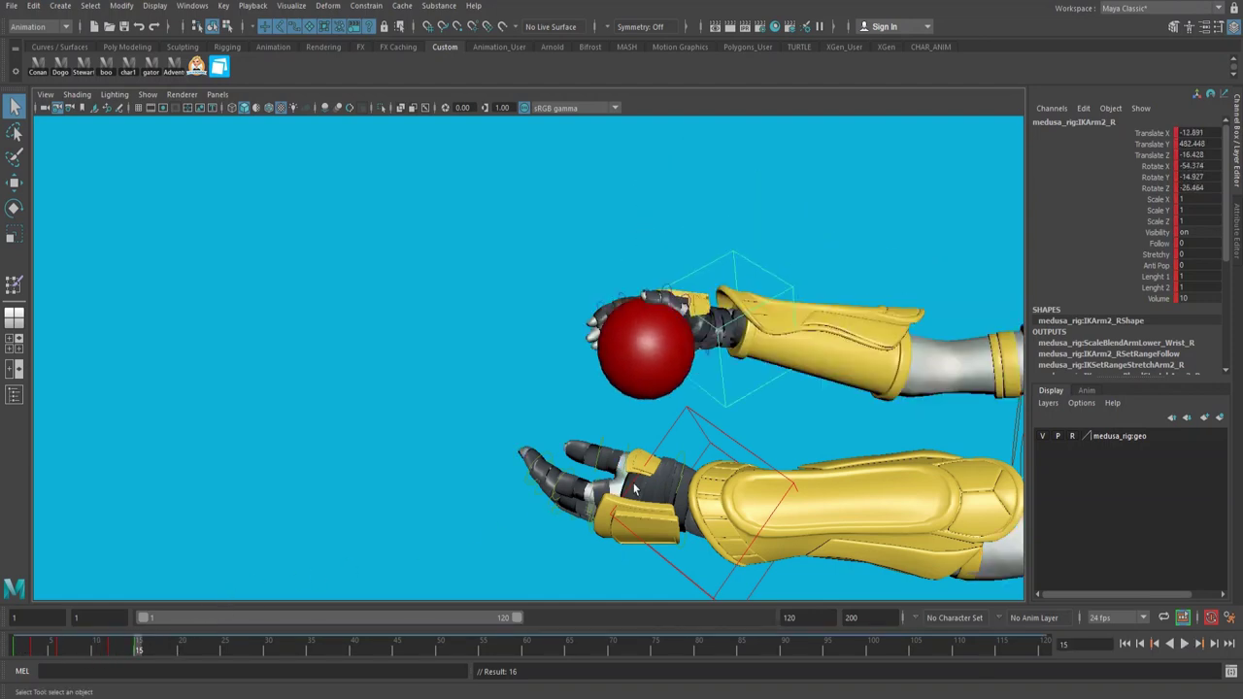
Step: Select the left arm control, play back the animation, and undo the last keyframe
{"action": "left_click", "coordinate": [663, 436]}
{"action": "left_click", "coordinate": [129, 641]}
{"action": "key", "text": "alt+v"}
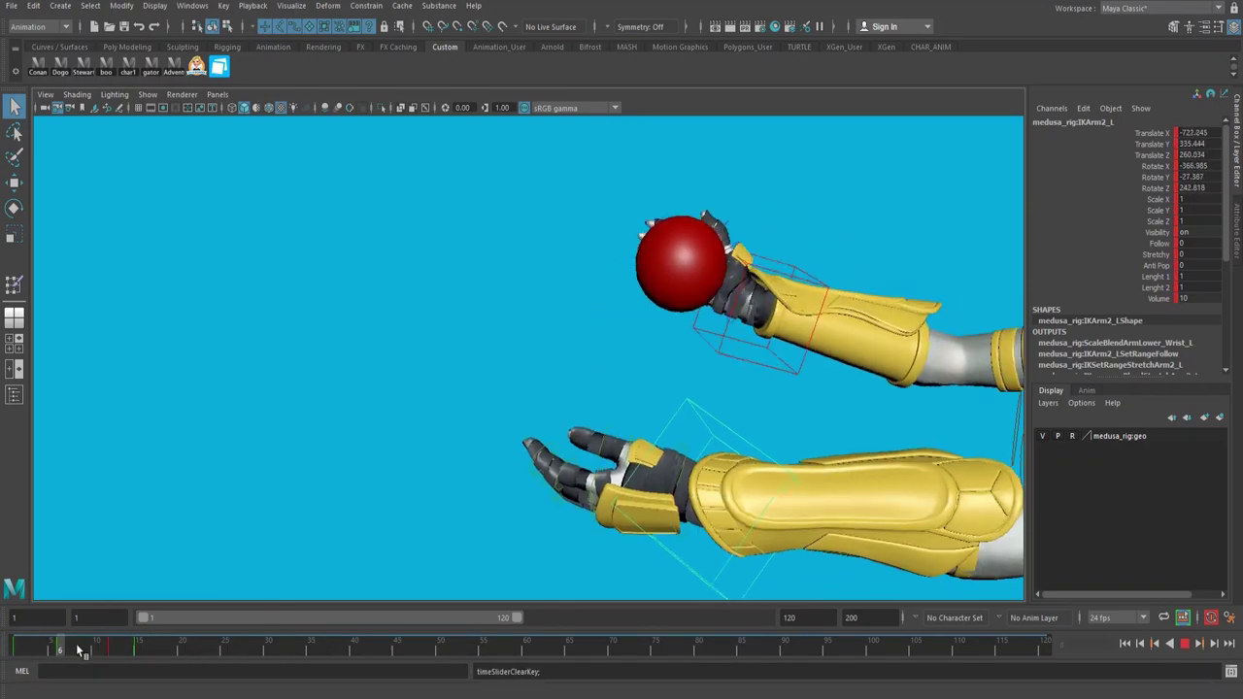
{"action": "key", "text": "ctrl+z"}
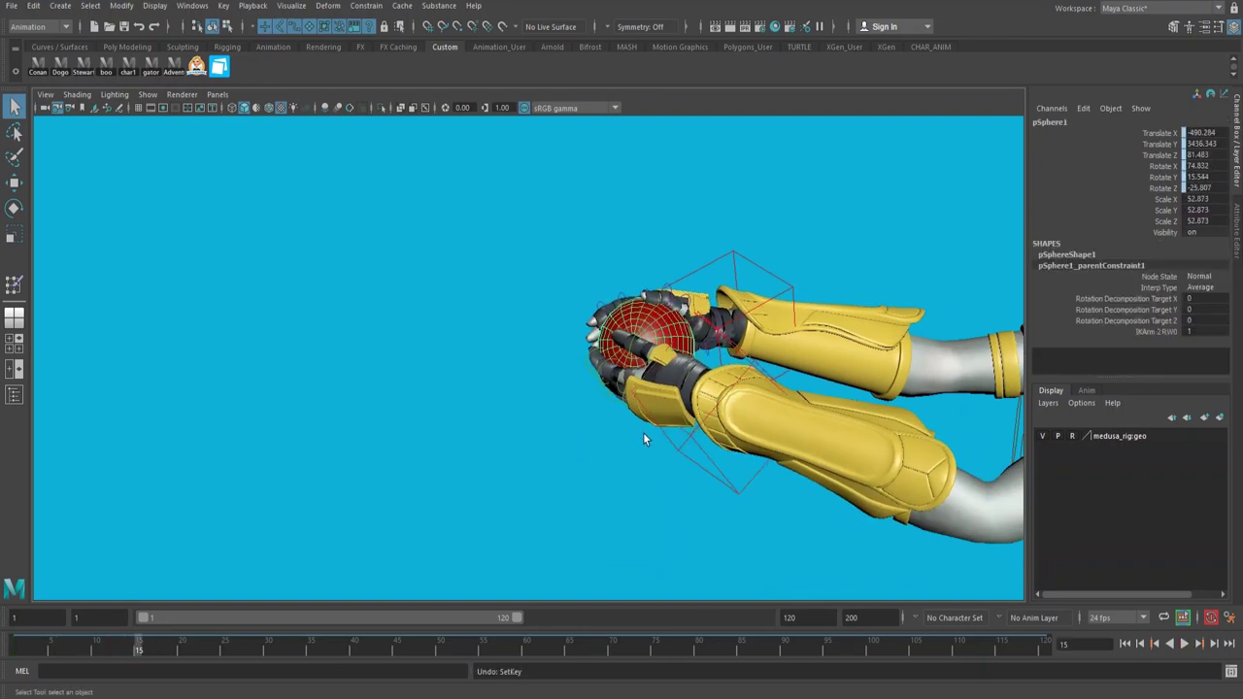
Step: Also parent-constrain the red ball to the left arm's IKArm2_L control
{"action": "left_click", "coordinate": [697, 425]}
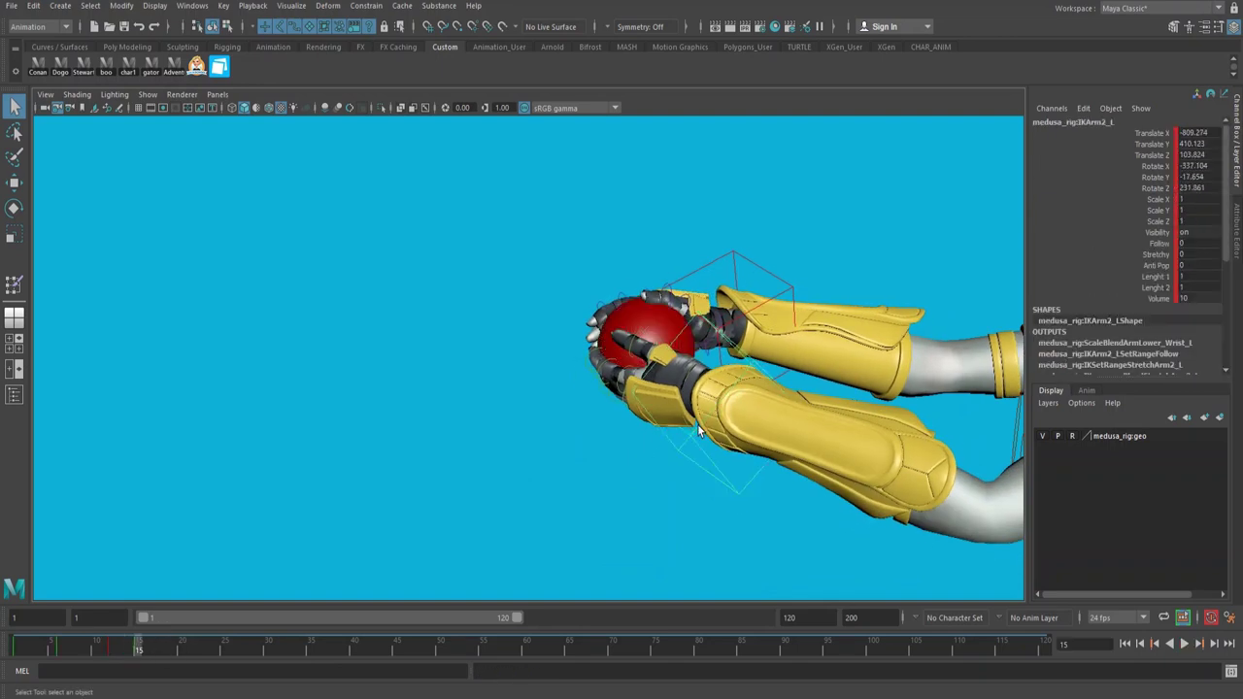
{"action": "left_click", "coordinate": [659, 330]}
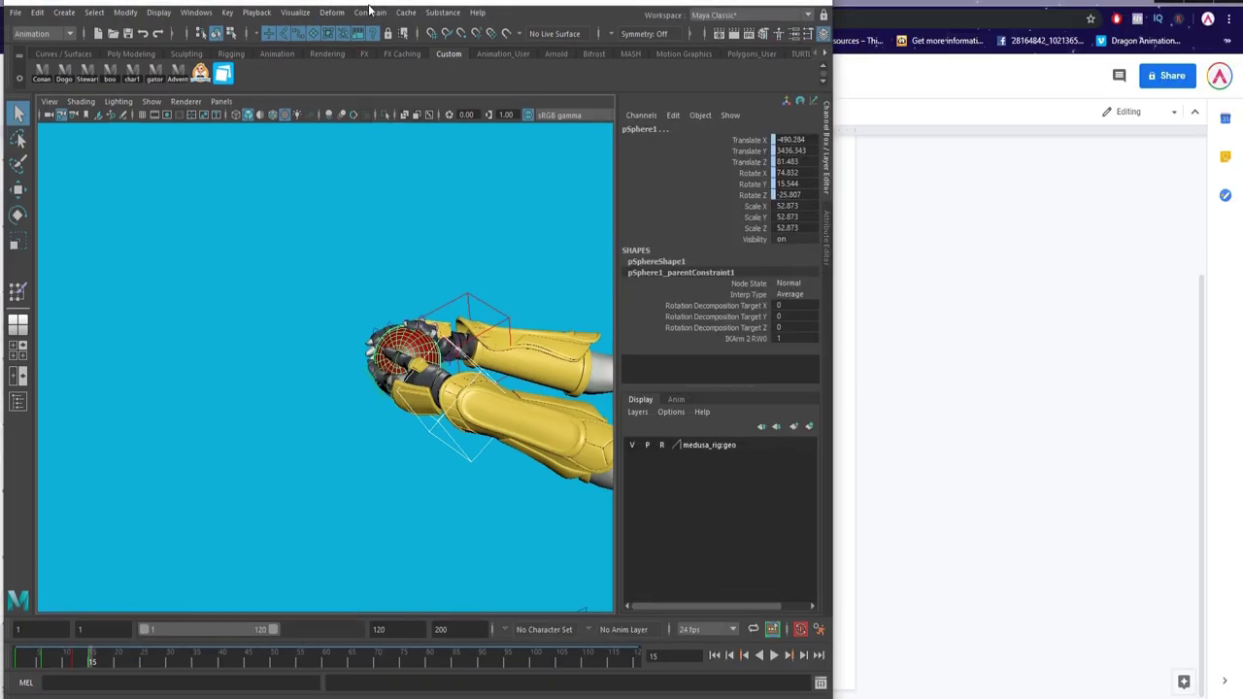
{"action": "left_click", "coordinate": [366, 6]}
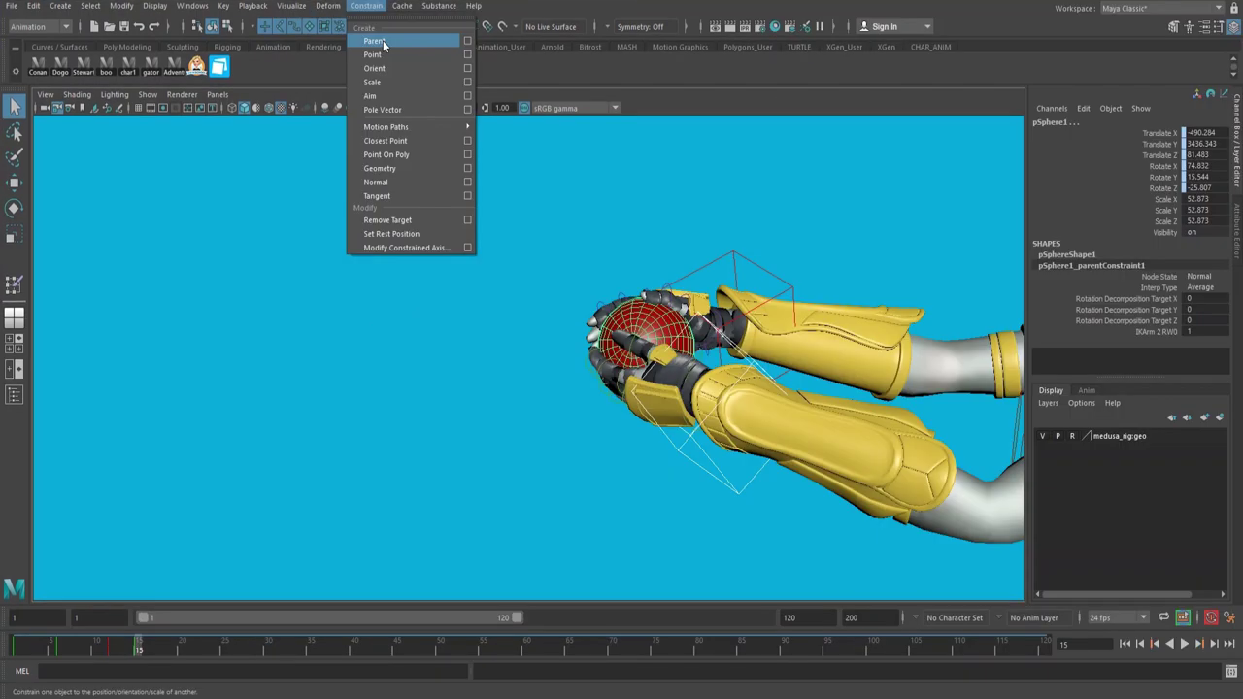
{"action": "left_click", "coordinate": [382, 40]}
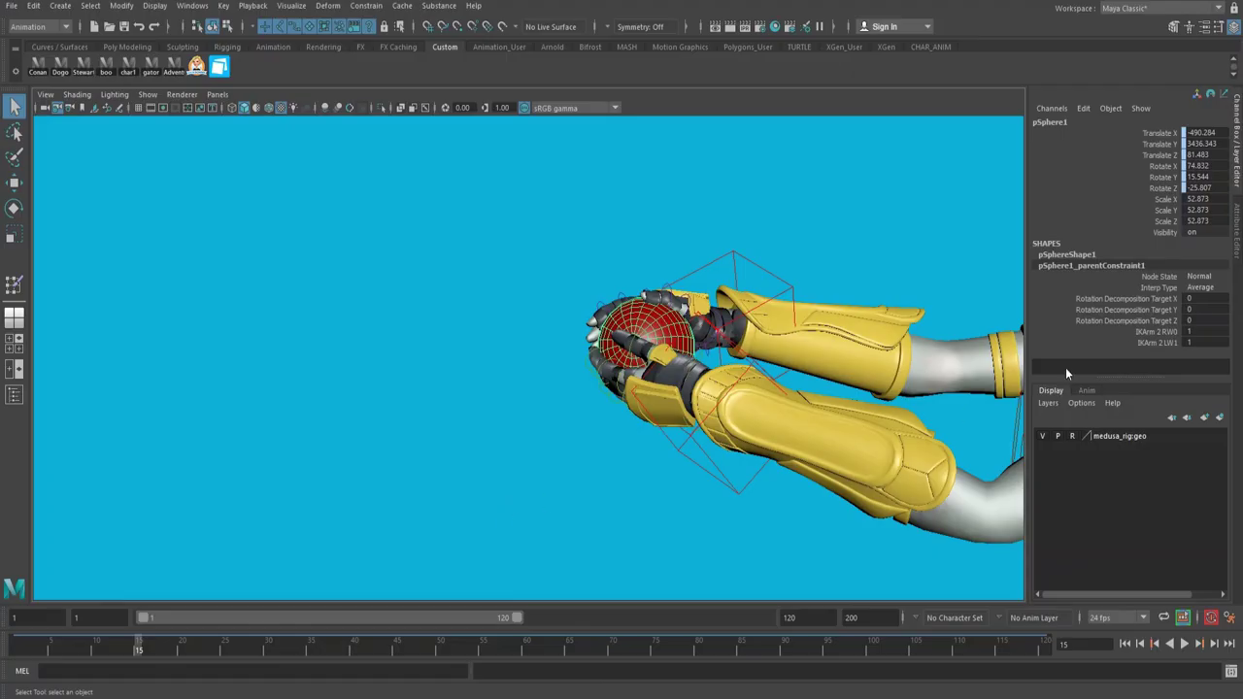
Step: Review the hand-off, play from the start, and stop at frame 14
{"action": "mouse_move", "coordinate": [136, 652]}
{"action": "left_mouse_down"}
{"action": "mouse_move", "coordinate": [70, 655]}
{"action": "mouse_move", "coordinate": [109, 653]}
{"action": "mouse_move", "coordinate": [39, 673]}
{"action": "mouse_move", "coordinate": [60, 654]}
{"action": "mouse_move", "coordinate": [124, 651]}
{"action": "mouse_move", "coordinate": [94, 645]}
{"action": "left_mouse_up"}
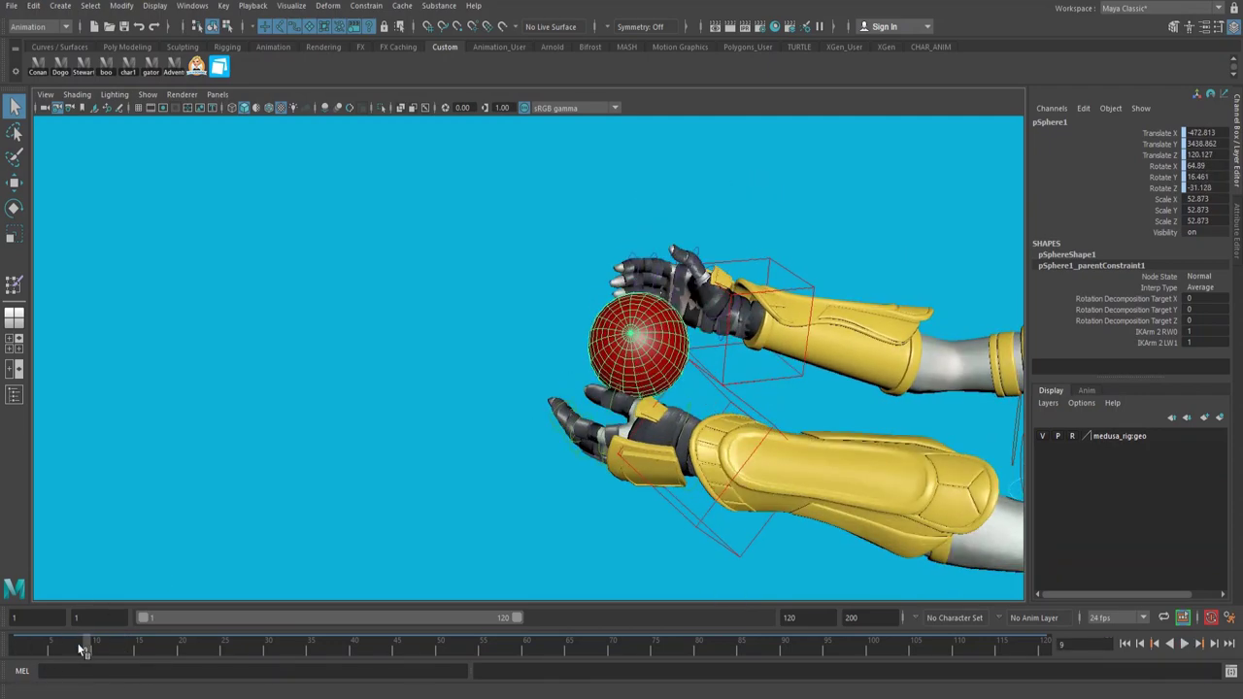
{"action": "left_click", "coordinate": [2, 653]}
{"action": "key", "text": "alt+v"}
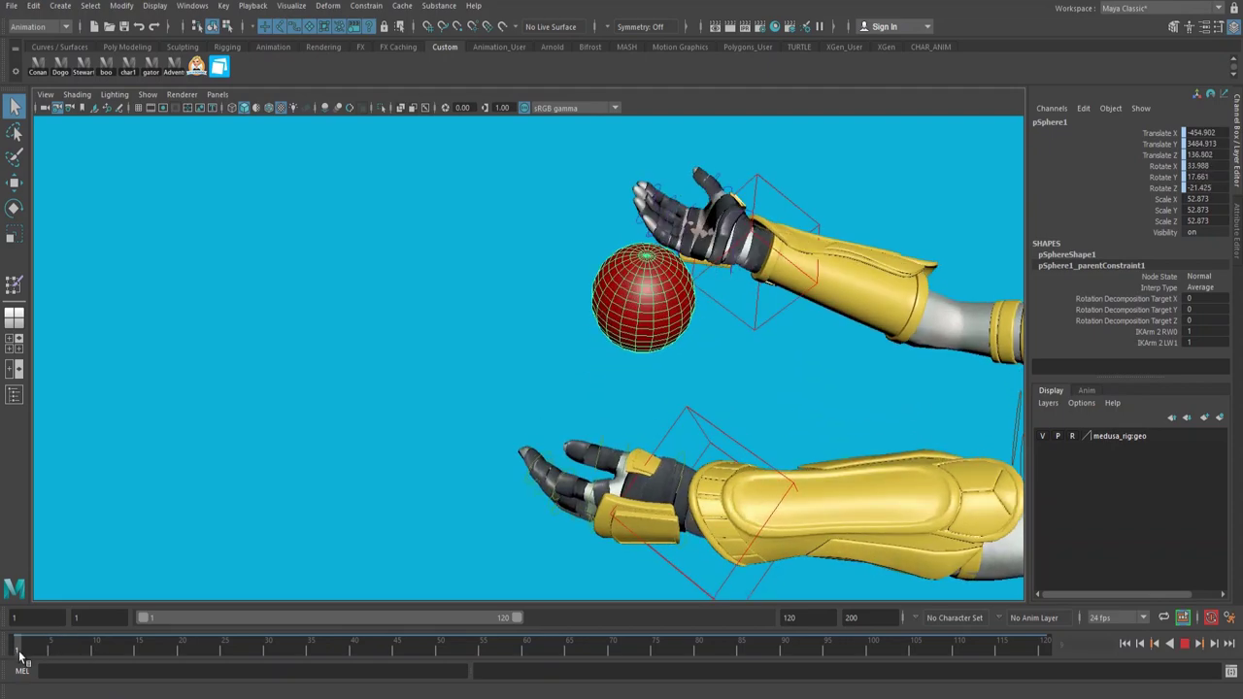
{"action": "left_click", "coordinate": [129, 653]}
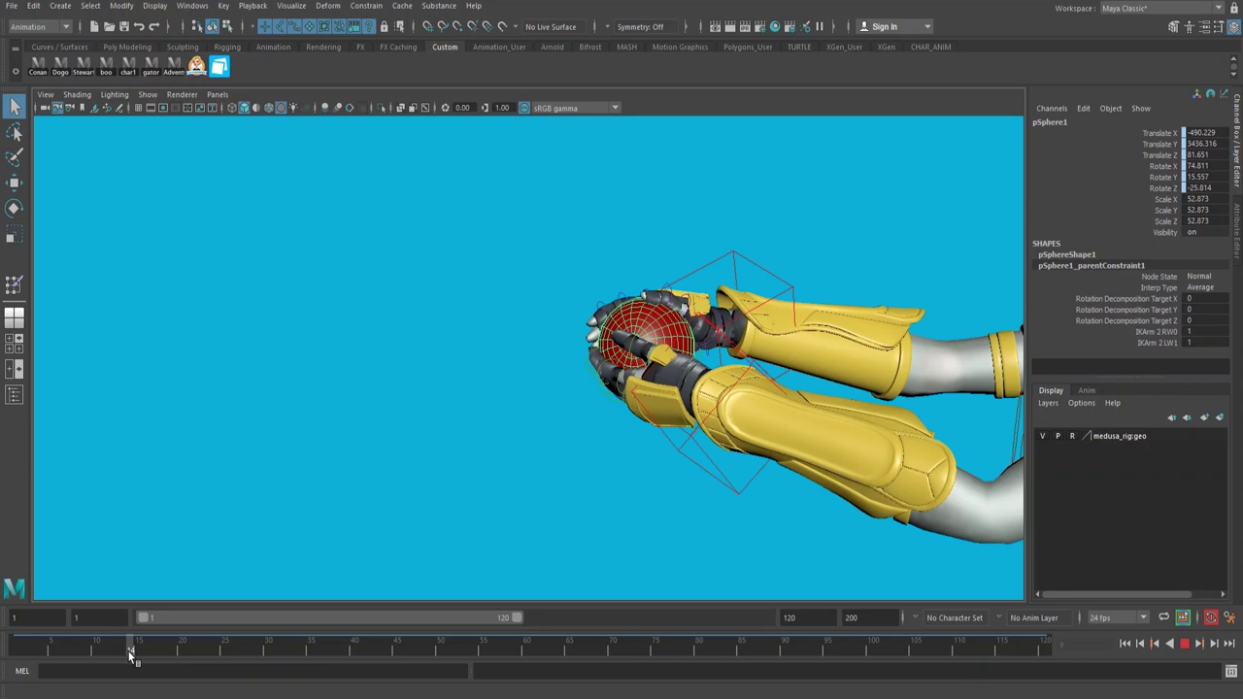
Step: At frame 14, set IKArm 2 LW1 to 0 and key both LW1 and RW0 weights
{"action": "left_click", "coordinate": [1176, 343]}
{"action": "left_click", "coordinate": [1177, 345]}
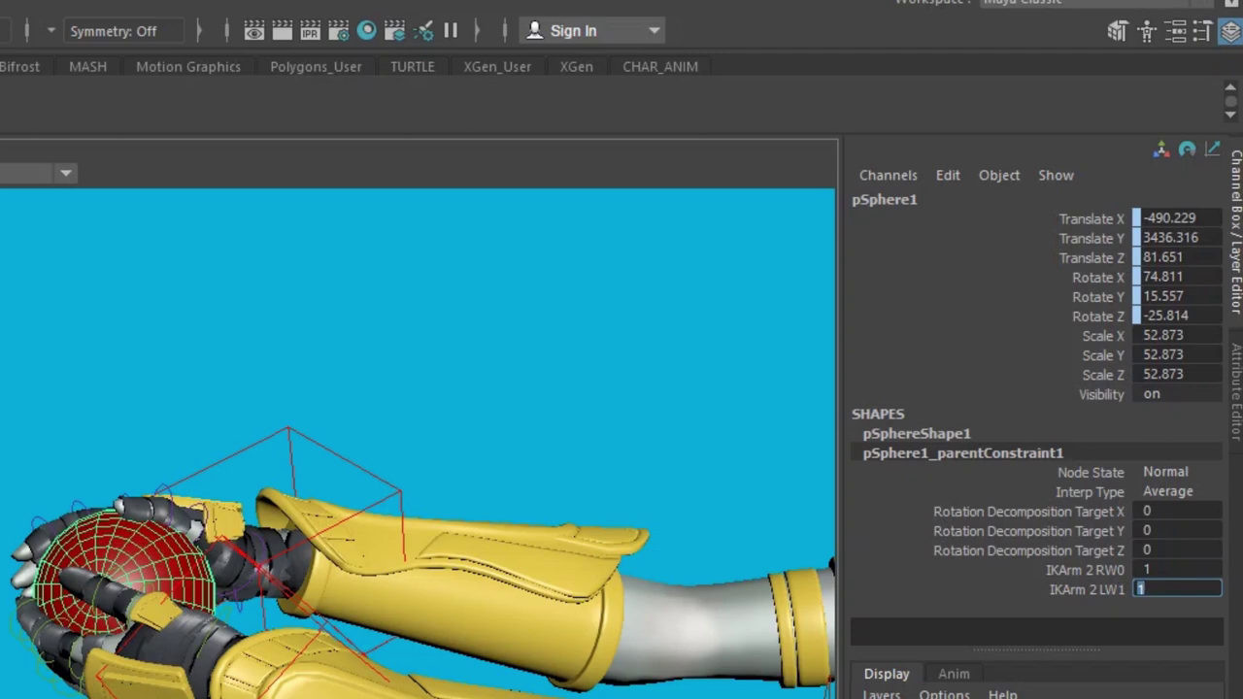
{"action": "type", "text": "0"}
{"action": "key", "text": "Return"}
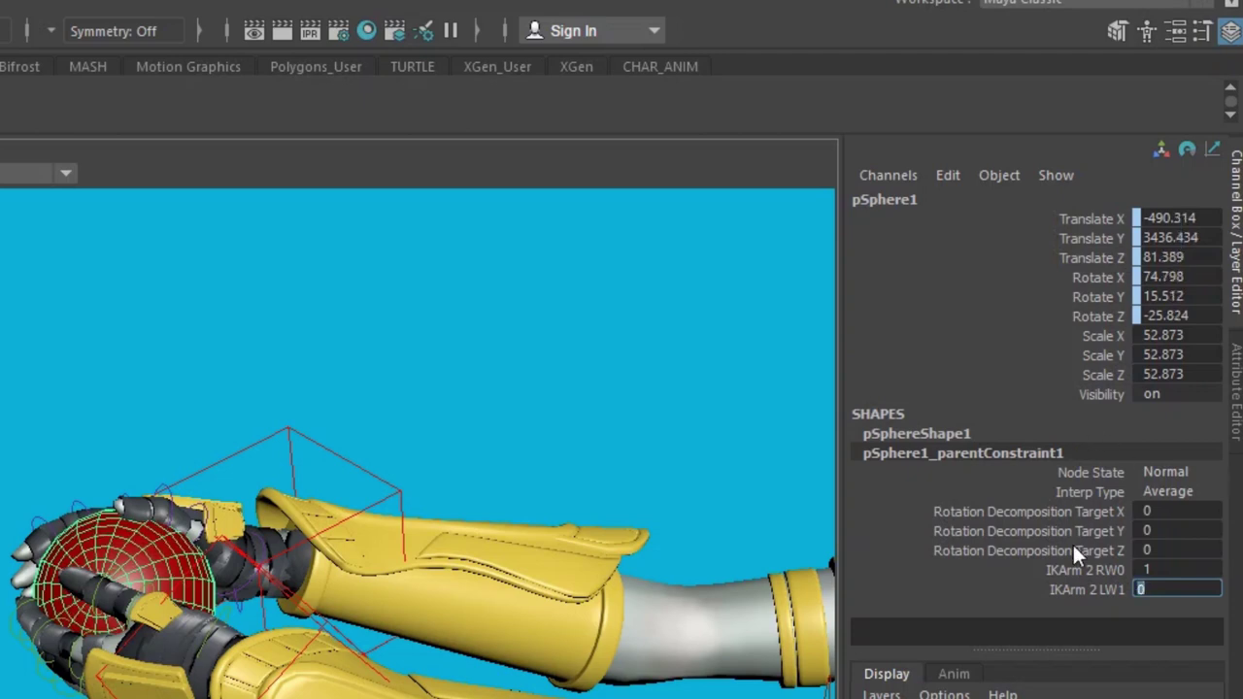
{"action": "right_click", "coordinate": [1175, 589]}
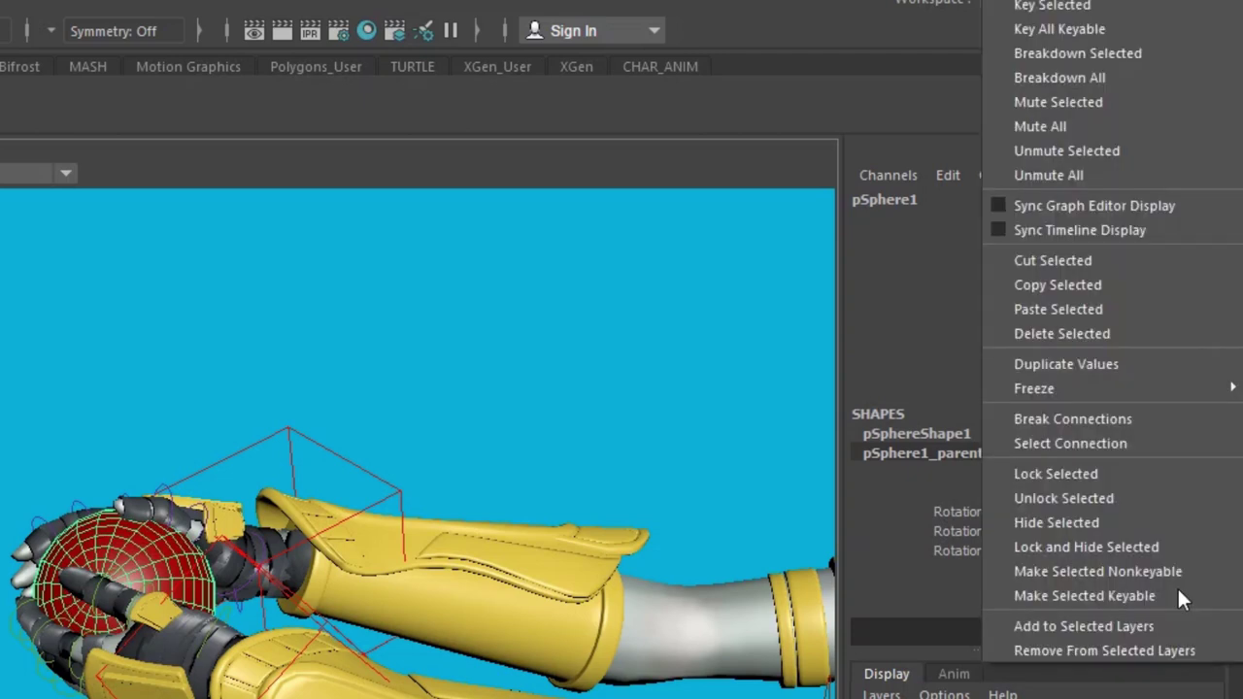
{"action": "right_click", "coordinate": [1170, 589]}
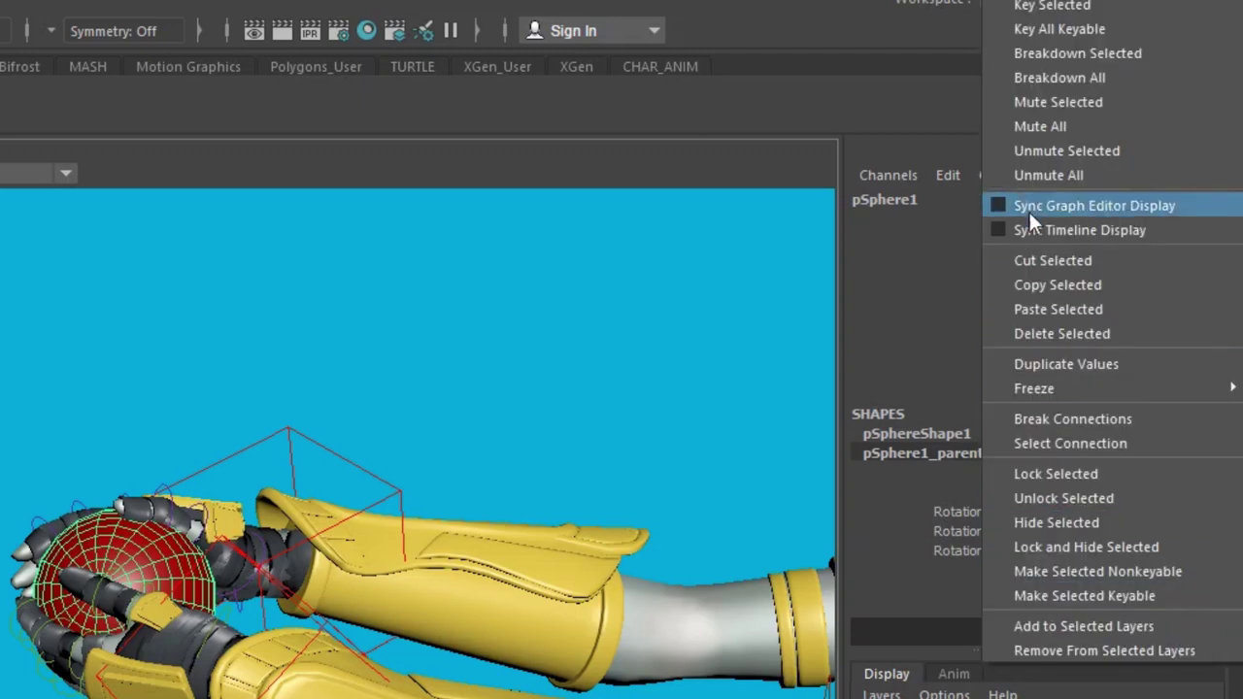
{"action": "left_click", "coordinate": [1049, 6]}
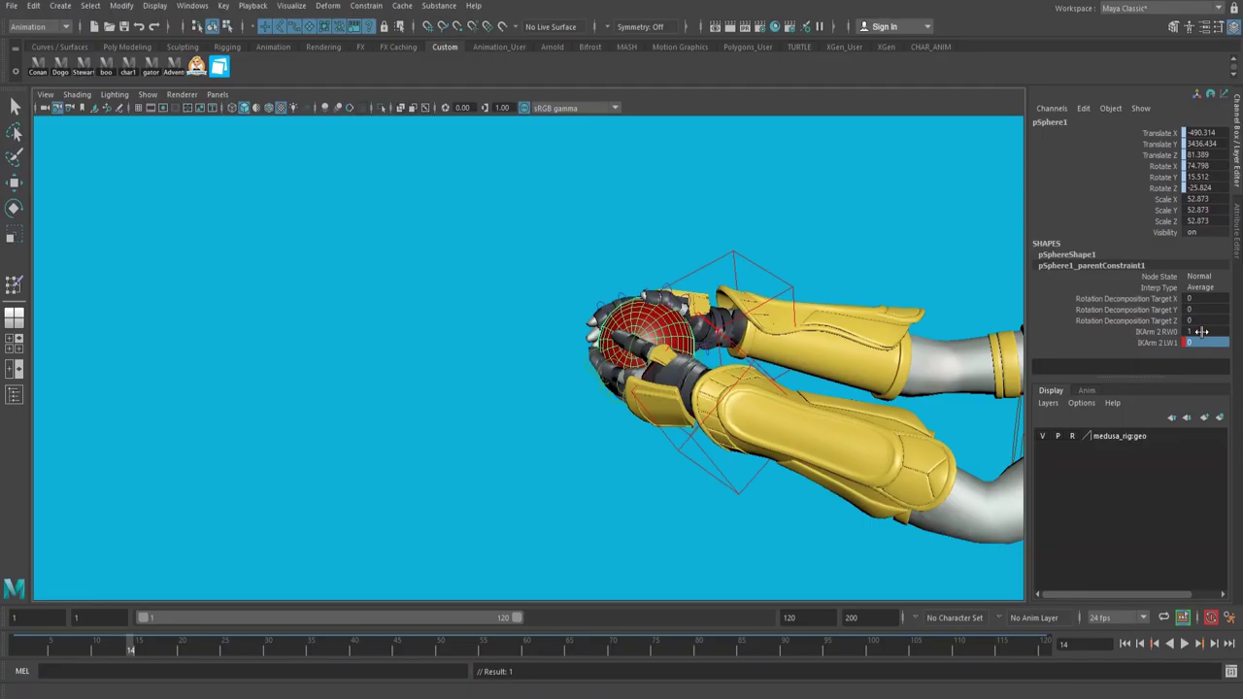
{"action": "right_click", "coordinate": [1165, 570]}
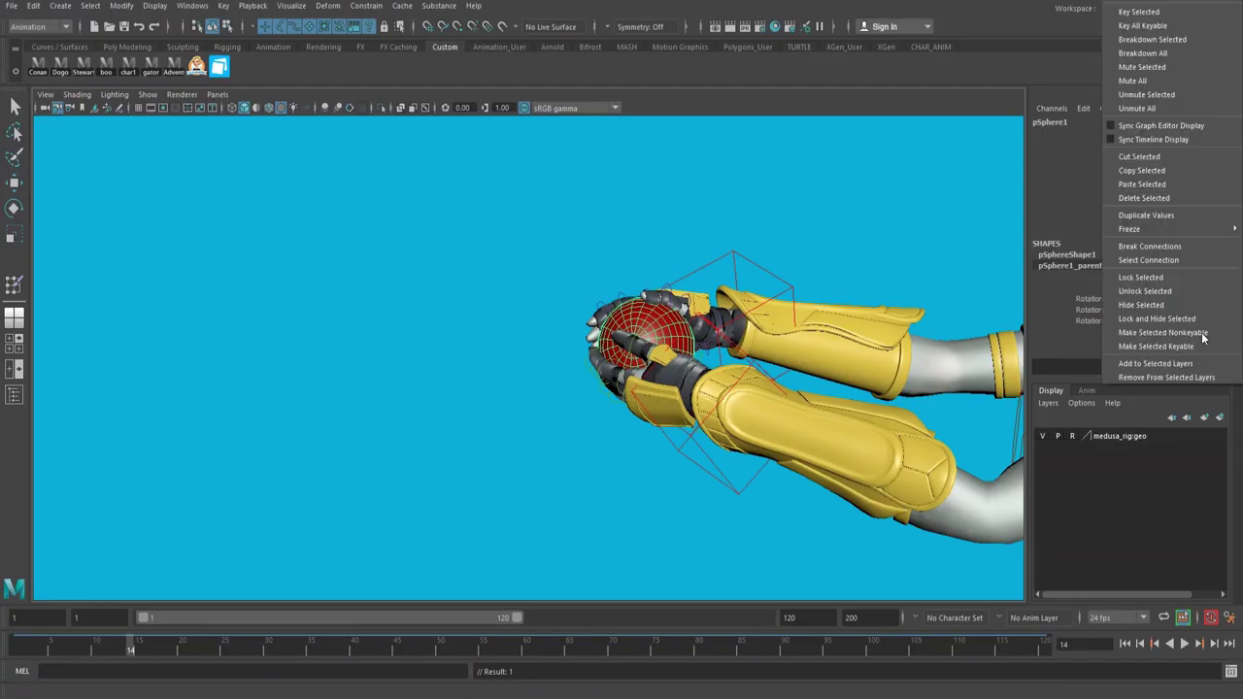
{"action": "left_click", "coordinate": [1150, 12]}
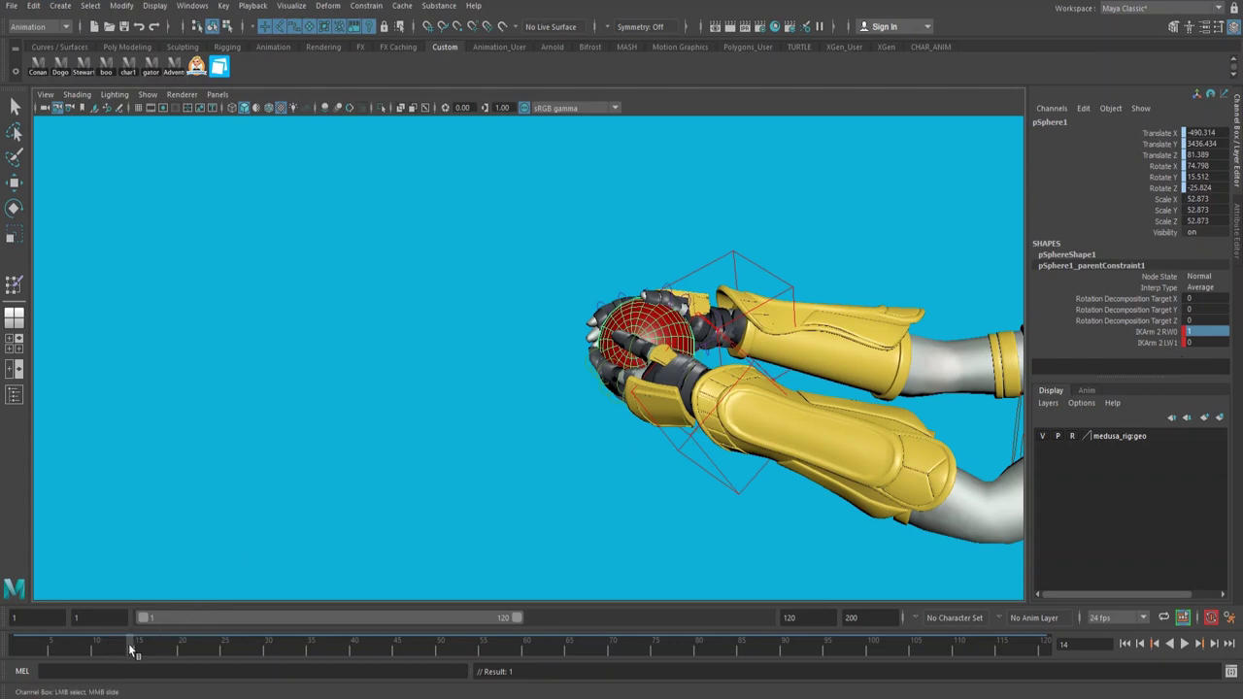
Step: At frame 15, key IKArm 2 RW0 at 0 and IKArm 2 LW1 at 1
{"action": "left_click_drag", "start_coordinate": [132, 647], "coordinate": [139, 650]}
{"action": "left_click", "coordinate": [1204, 332]}
{"action": "right_click", "coordinate": [1159, 336]}
{"action": "left_click", "coordinate": [1146, 12]}
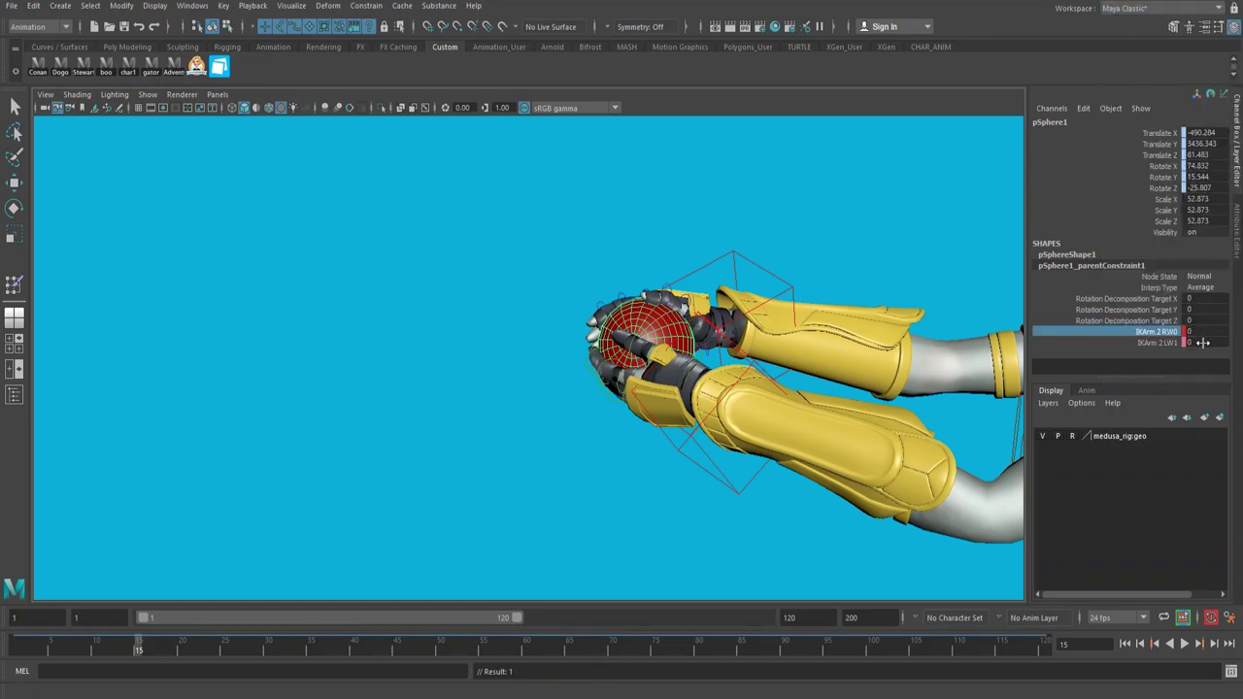
{"action": "type", "text": "1"}
{"action": "key", "text": "Return"}
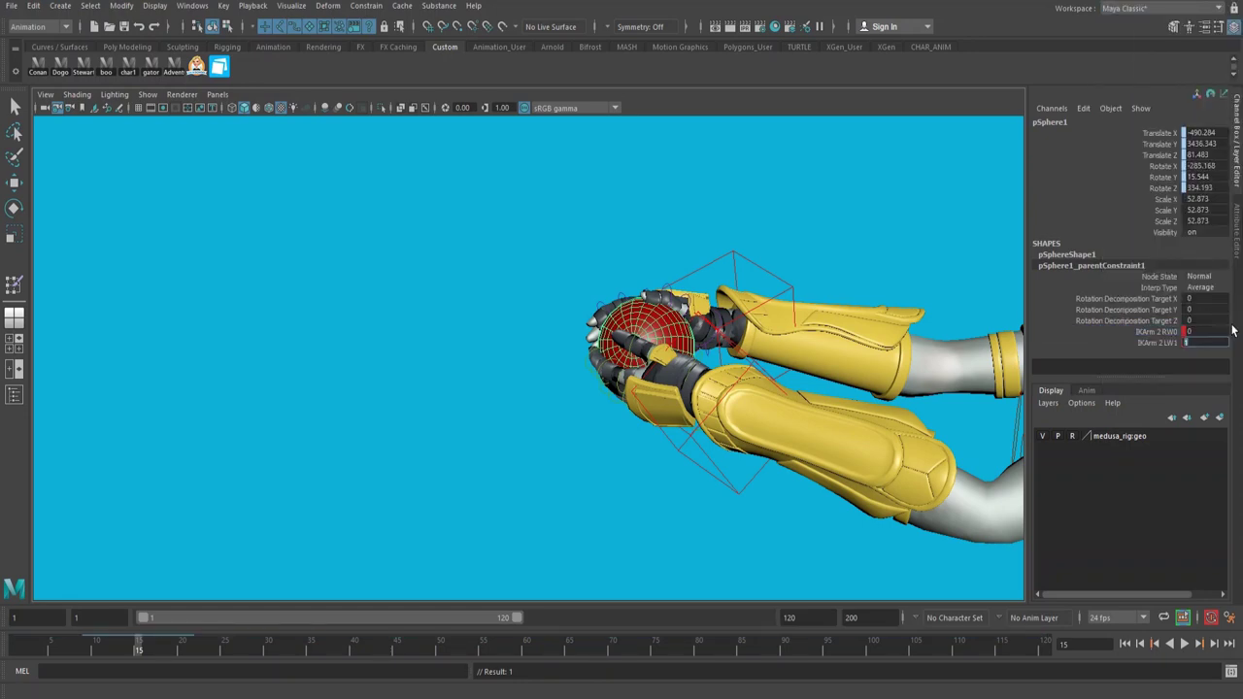
{"action": "left_click", "coordinate": [1156, 343]}
{"action": "right_click", "coordinate": [1156, 342]}
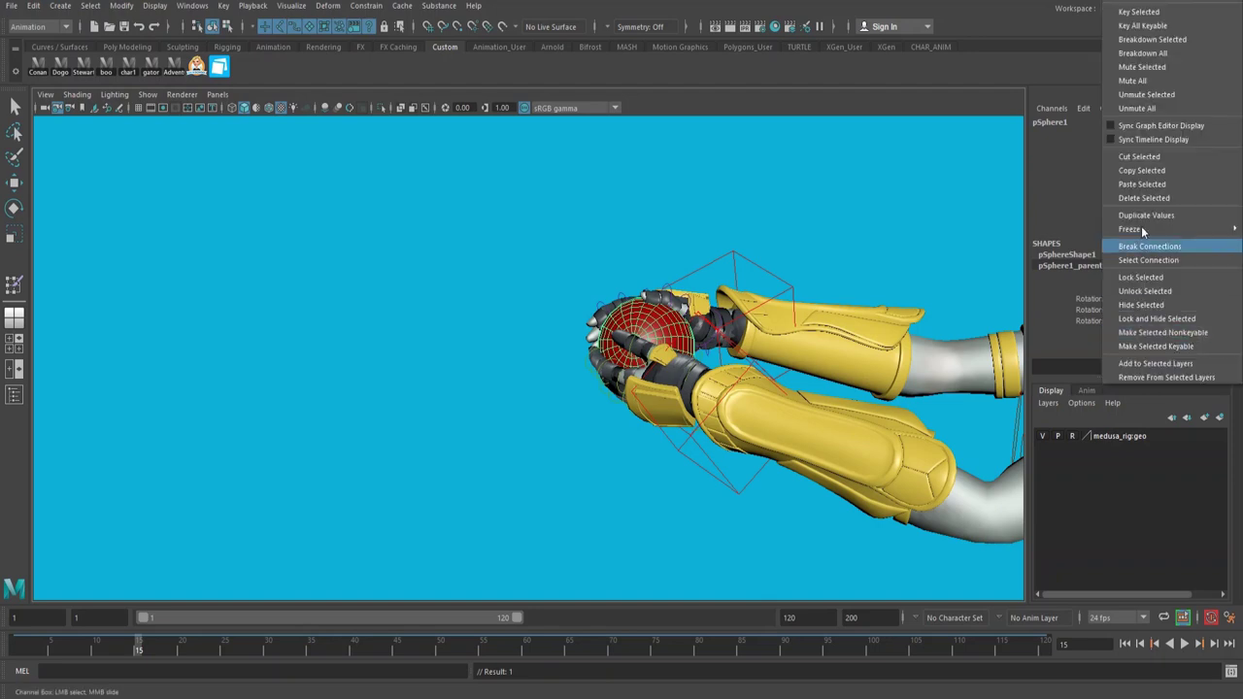
{"action": "left_click", "coordinate": [1146, 14]}
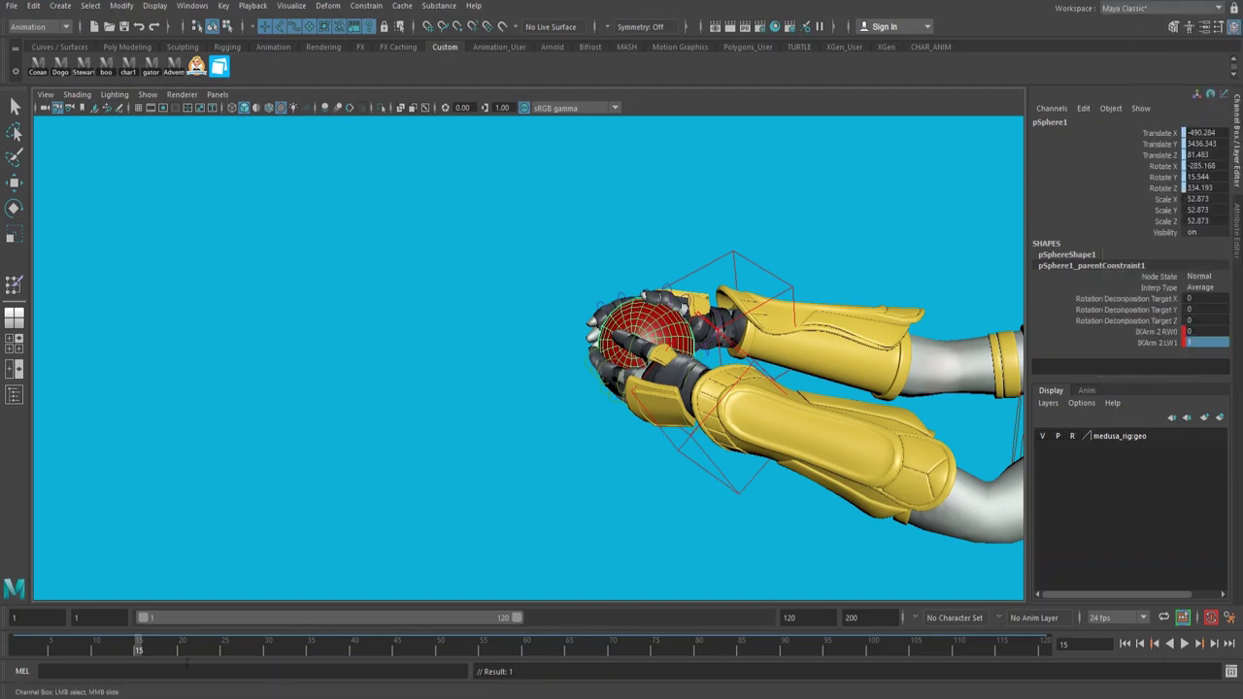
Step: Play back the weight hand-off to check it, then stop playback
{"action": "key", "text": "alt+v"}
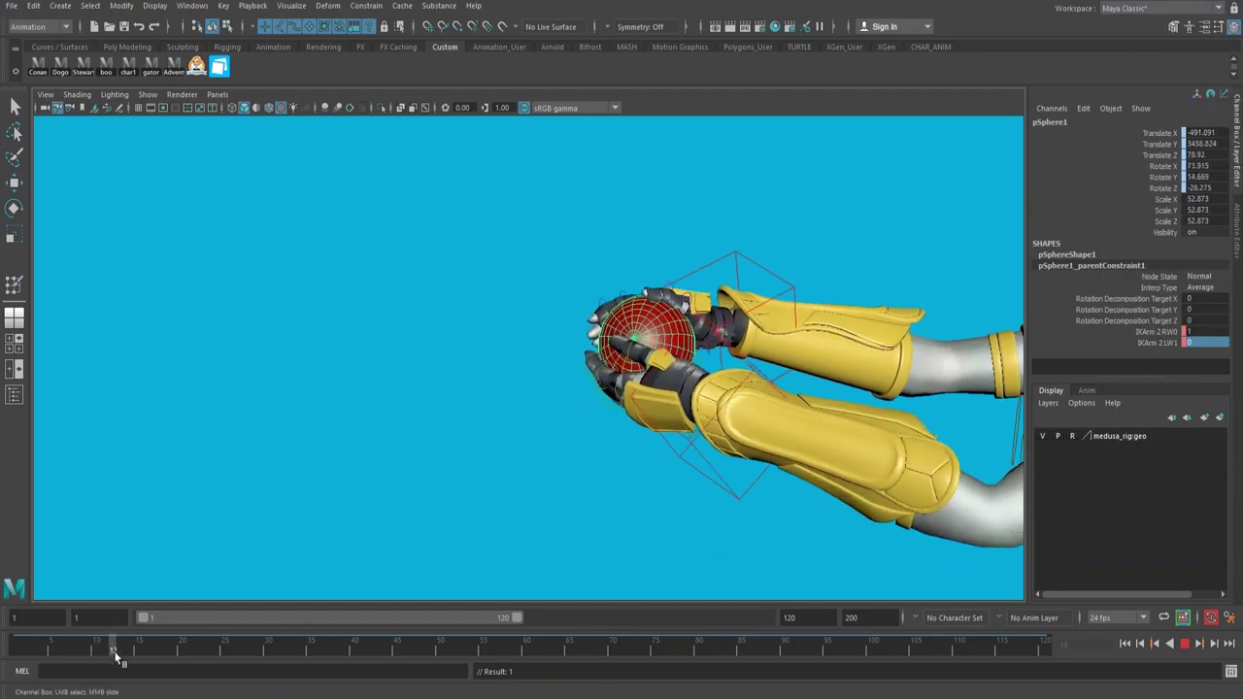
{"action": "key", "text": "alt+v"}
{"action": "key", "text": "q"}
{"action": "left_click", "coordinate": [697, 431]}
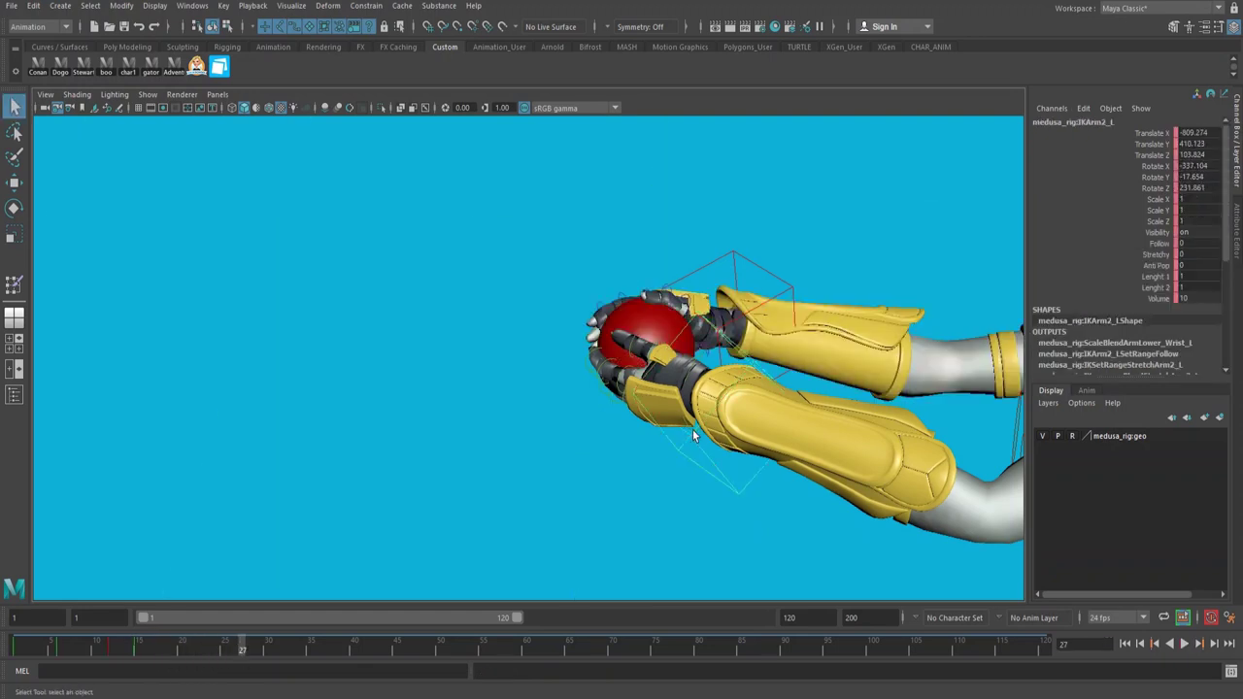
{"action": "left_click_drag", "start_coordinate": [148, 646], "coordinate": [258, 652]}
{"action": "left_click", "coordinate": [131, 648]}
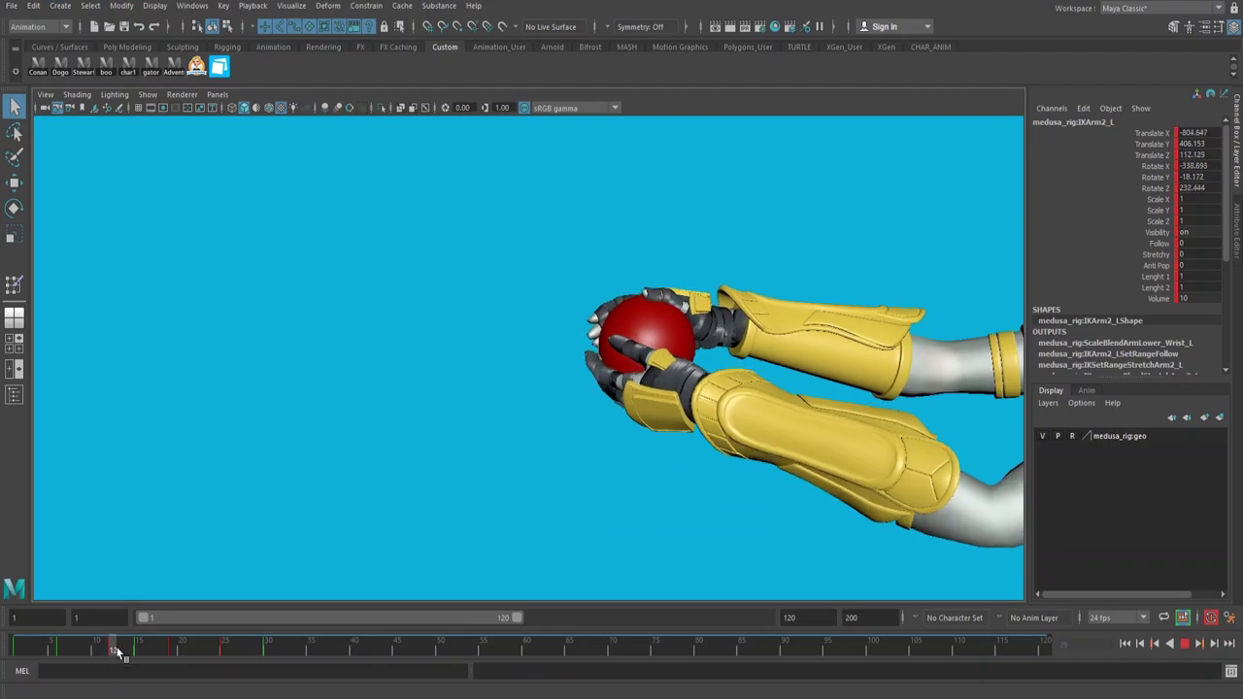
{"action": "left_click", "coordinate": [646, 335]}
{"action": "left_click_drag", "start_coordinate": [97, 657], "coordinate": [139, 655]}
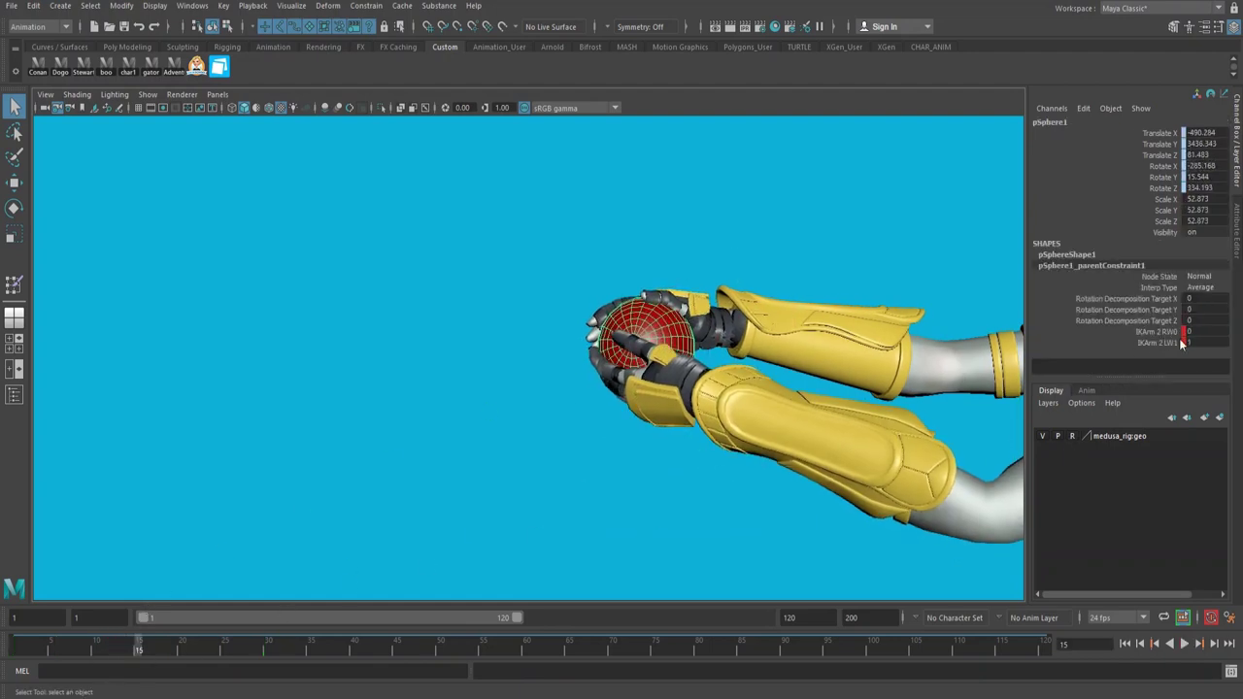
{"action": "mouse_move", "coordinate": [139, 646]}
{"action": "left_mouse_down"}
{"action": "mouse_move", "coordinate": [117, 650]}
{"action": "mouse_move", "coordinate": [139, 655]}
{"action": "left_mouse_up"}
Step: Switch to the Graph Editor layout and frame the constraint weight curves
{"action": "key", "text": "space"}
{"action": "key", "text": "f"}
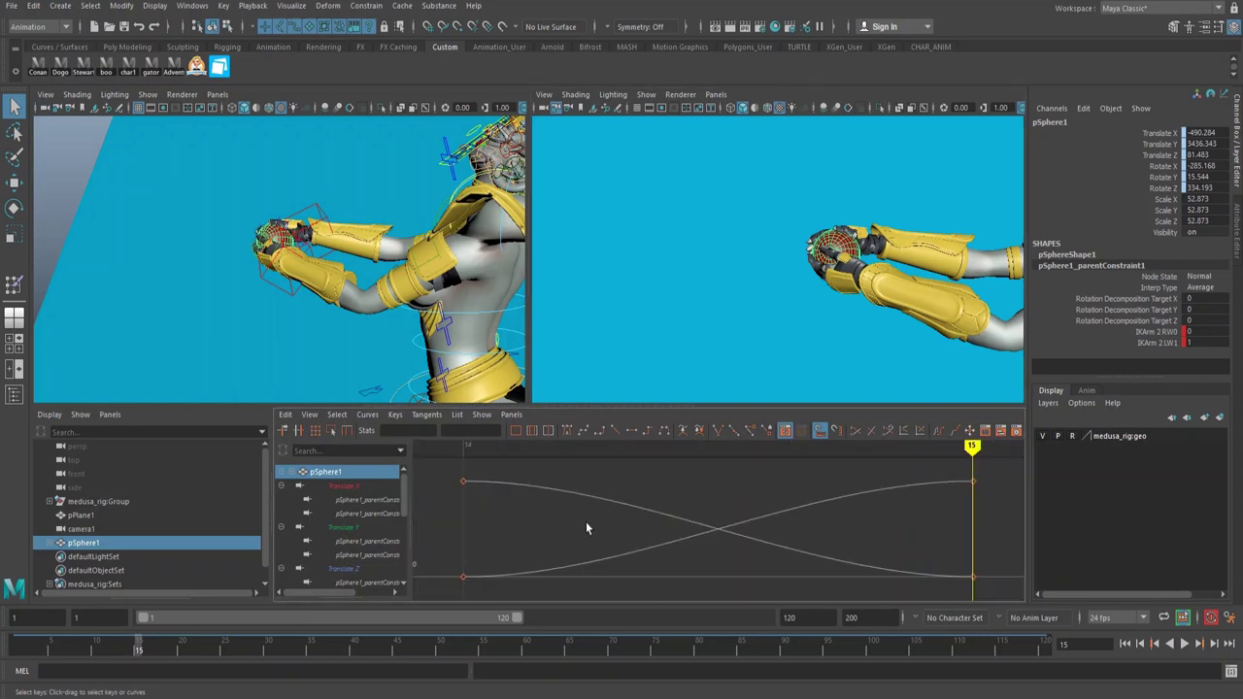
{"action": "scroll", "coordinate": [786, 498], "scroll_direction": "down", "scroll_amount": 5}
{"action": "scroll", "coordinate": [777, 524], "scroll_direction": "up", "scroll_amount": 2}
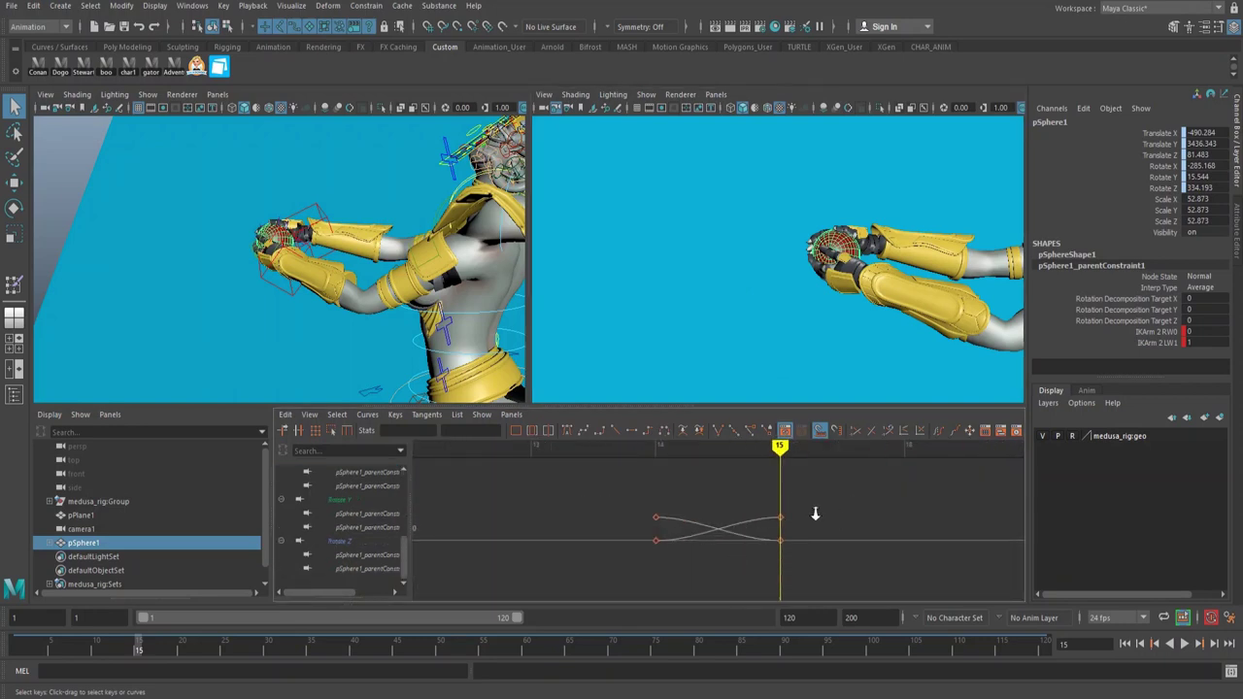
{"action": "scroll", "coordinate": [816, 514], "scroll_direction": "up", "scroll_amount": 2}
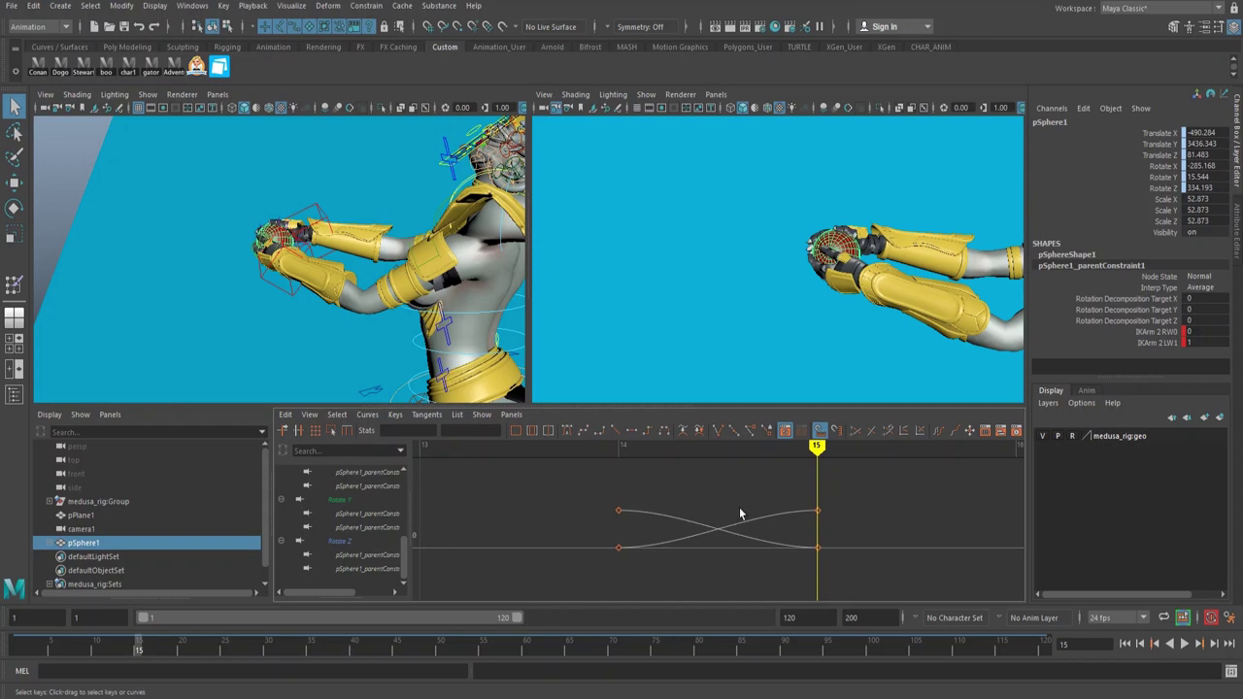
{"action": "key", "text": "f"}
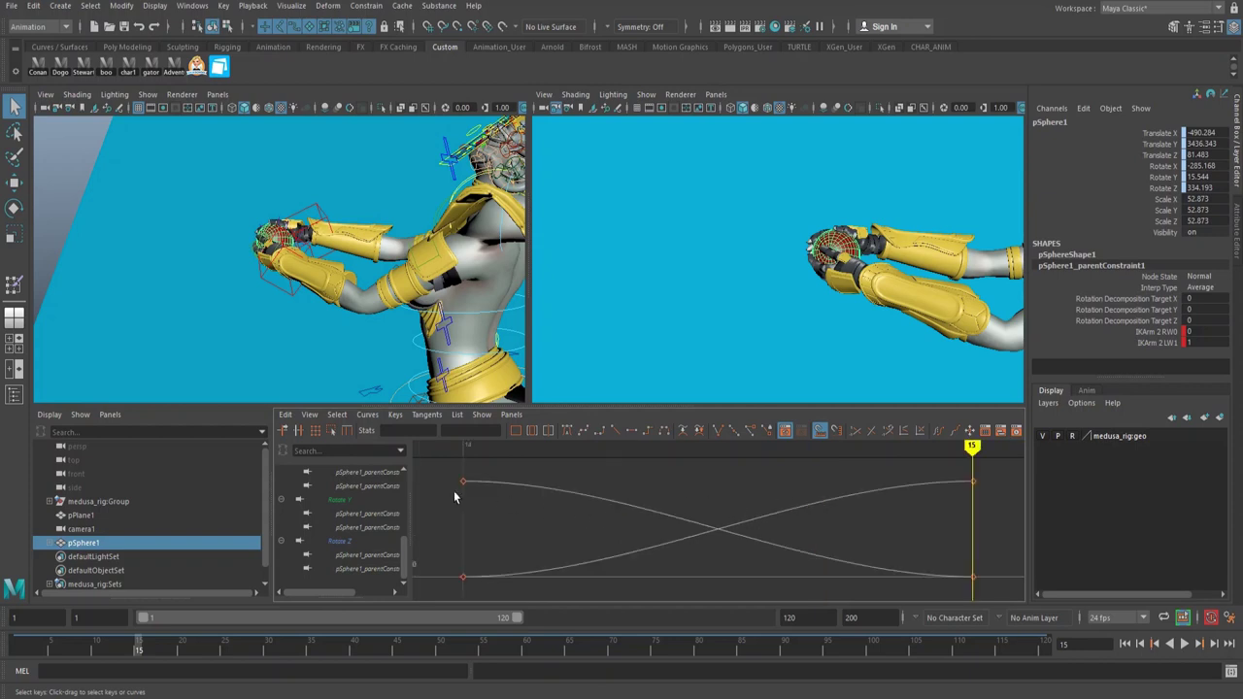
Step: Shift the hand-off weight keys one frame later and review the new timing
{"action": "left_click_drag", "start_coordinate": [440, 475], "coordinate": [784, 528]}
{"action": "key", "text": "w"}
{"action": "key", "text": "f"}
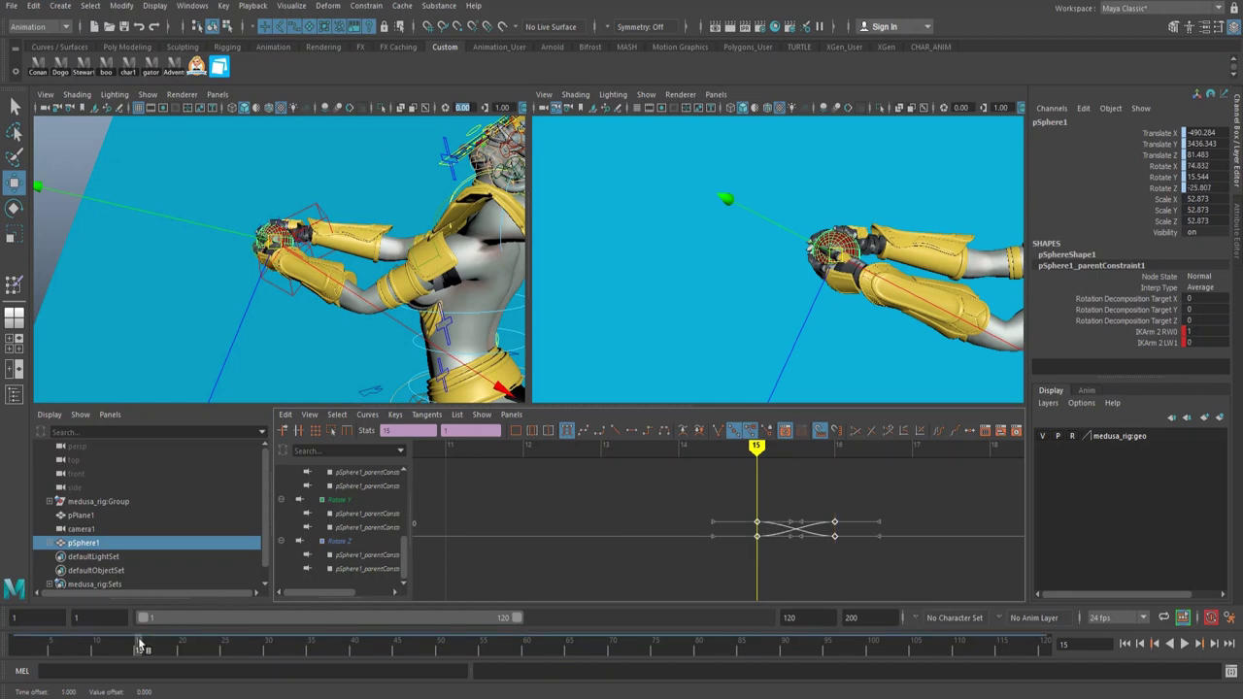
{"action": "left_click_drag", "start_coordinate": [139, 651], "coordinate": [166, 654]}
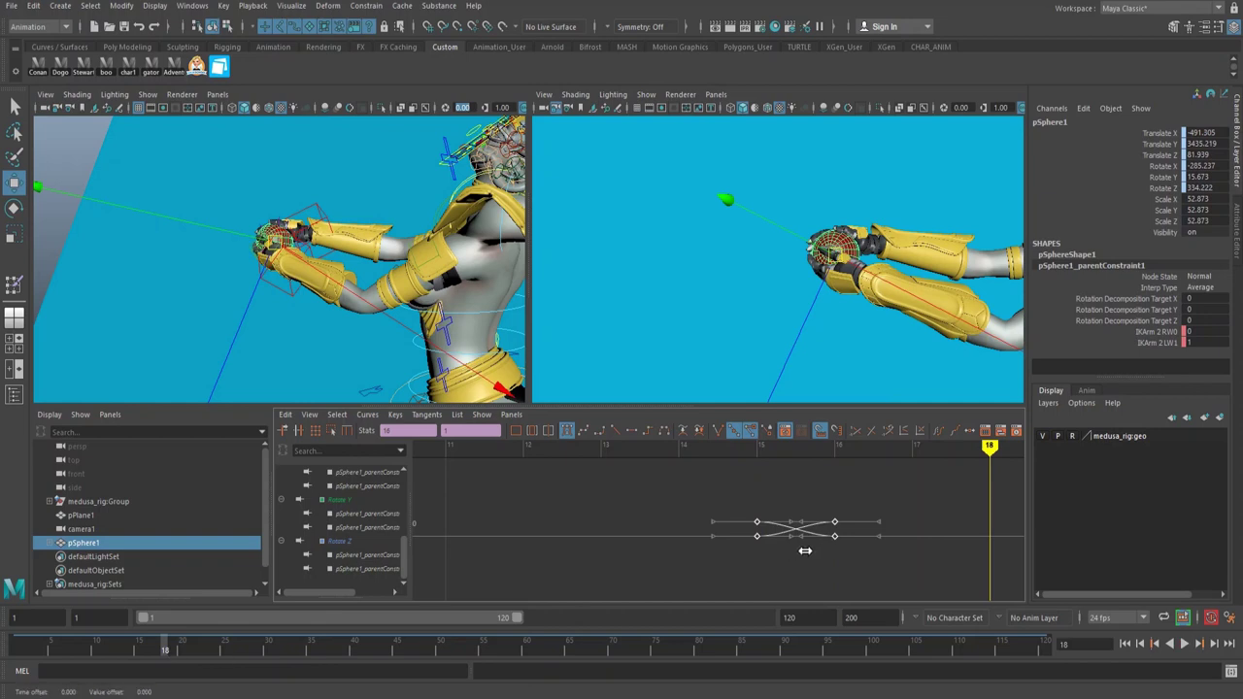
{"action": "left_click_drag", "start_coordinate": [805, 549], "coordinate": [1006, 546]}
{"action": "key", "text": "f"}
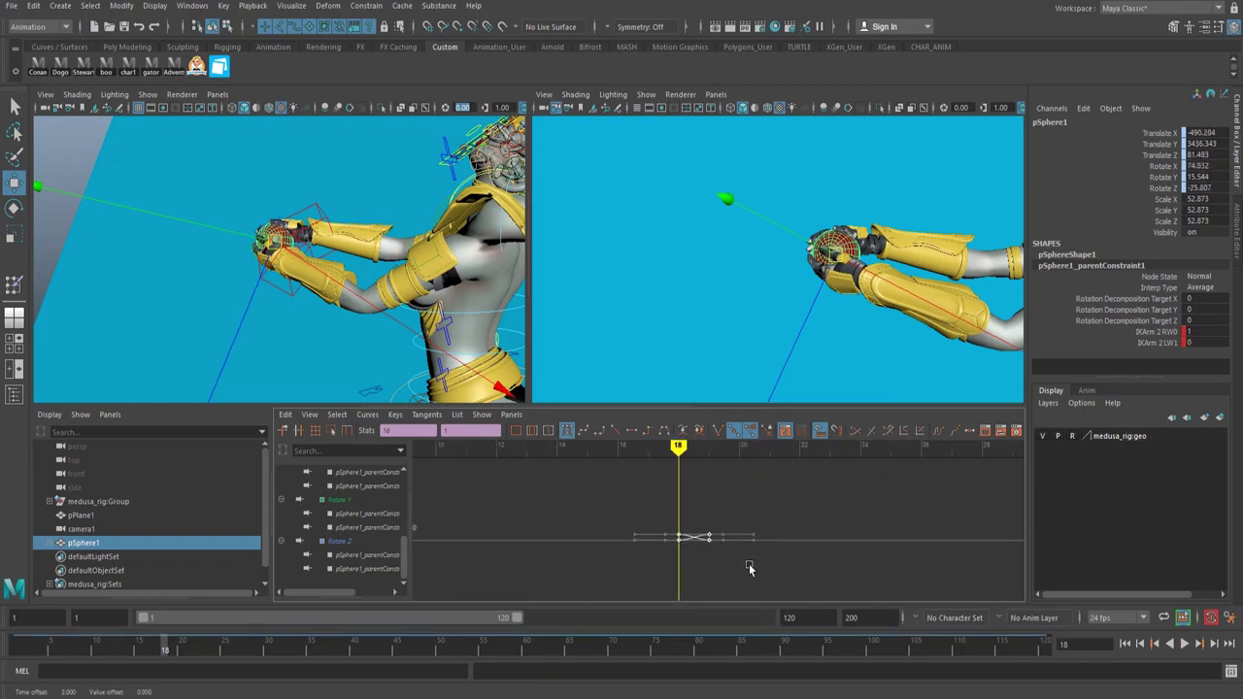
{"action": "mouse_move", "coordinate": [128, 648]}
{"action": "left_mouse_down"}
{"action": "mouse_move", "coordinate": [292, 658]}
{"action": "mouse_move", "coordinate": [147, 653]}
{"action": "left_mouse_up"}
{"action": "key", "text": "space"}
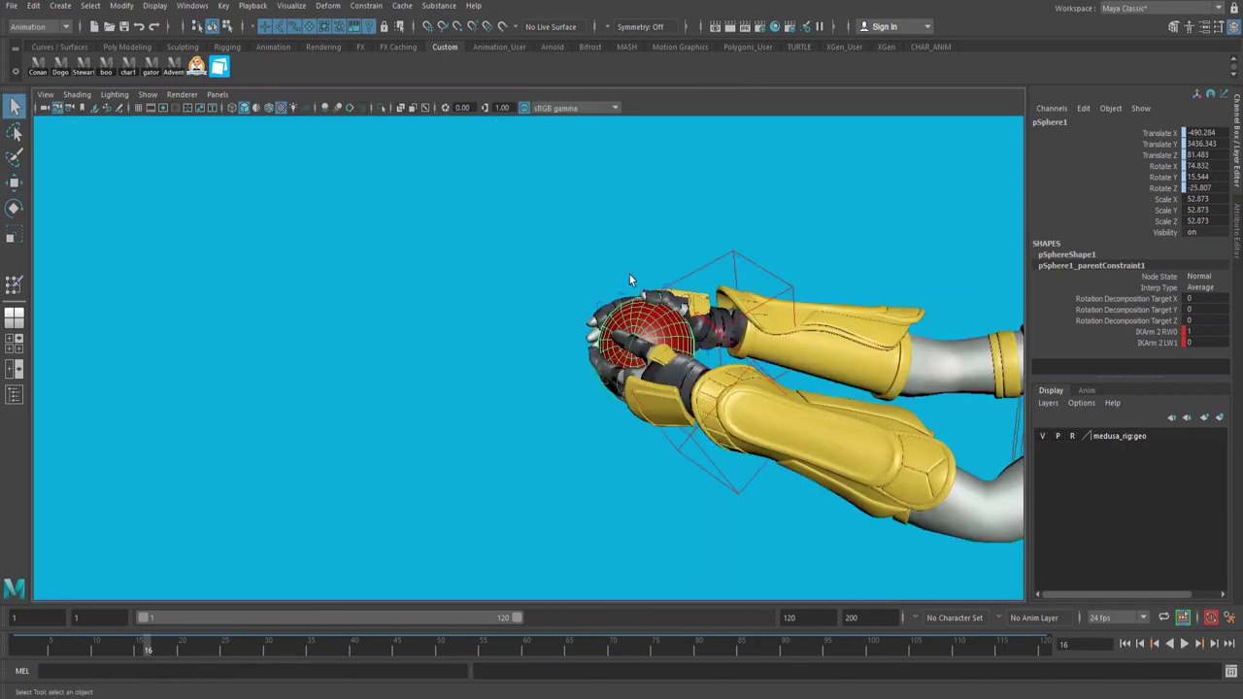
{"action": "left_click", "coordinate": [619, 257]}
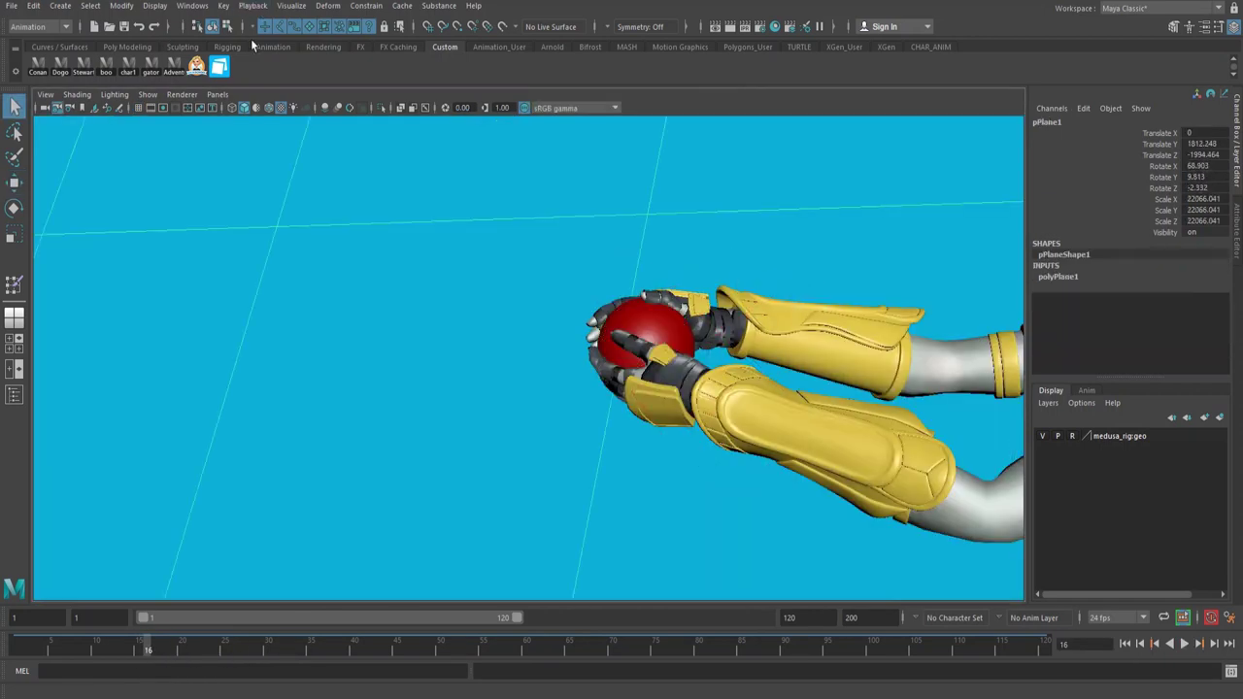
{"action": "left_click", "coordinate": [362, 250]}
{"action": "left_click", "coordinate": [439, 310]}
{"action": "left_click", "coordinate": [439, 311]}
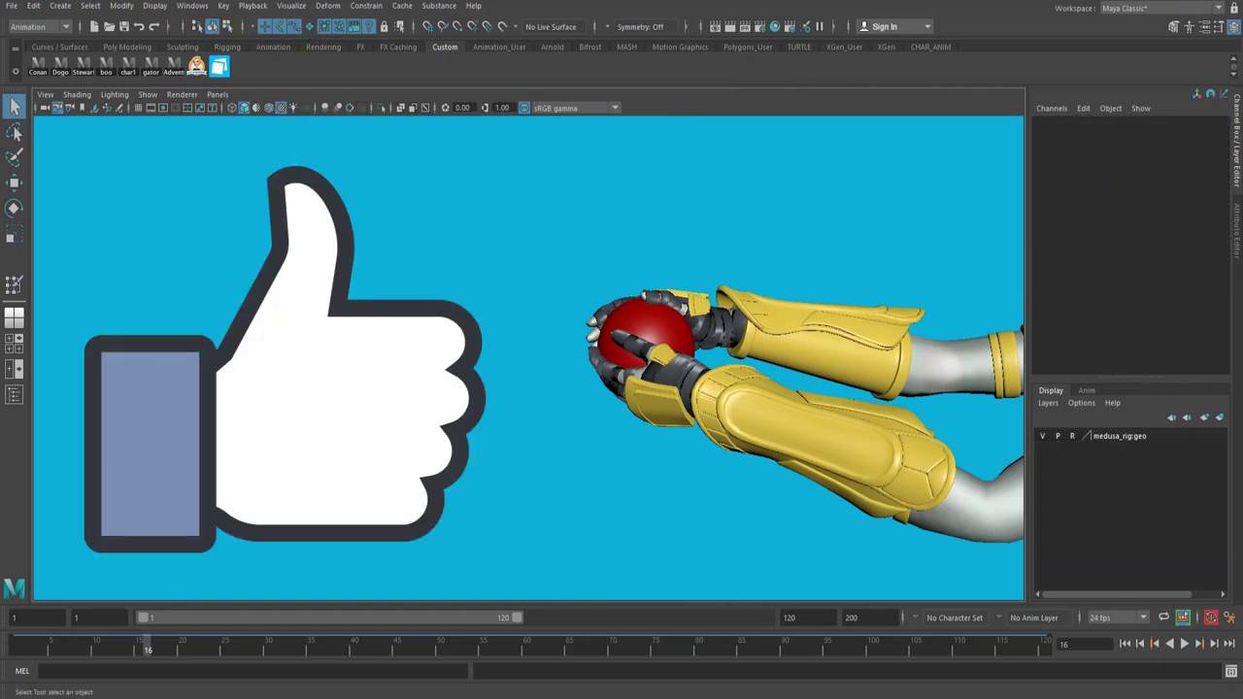